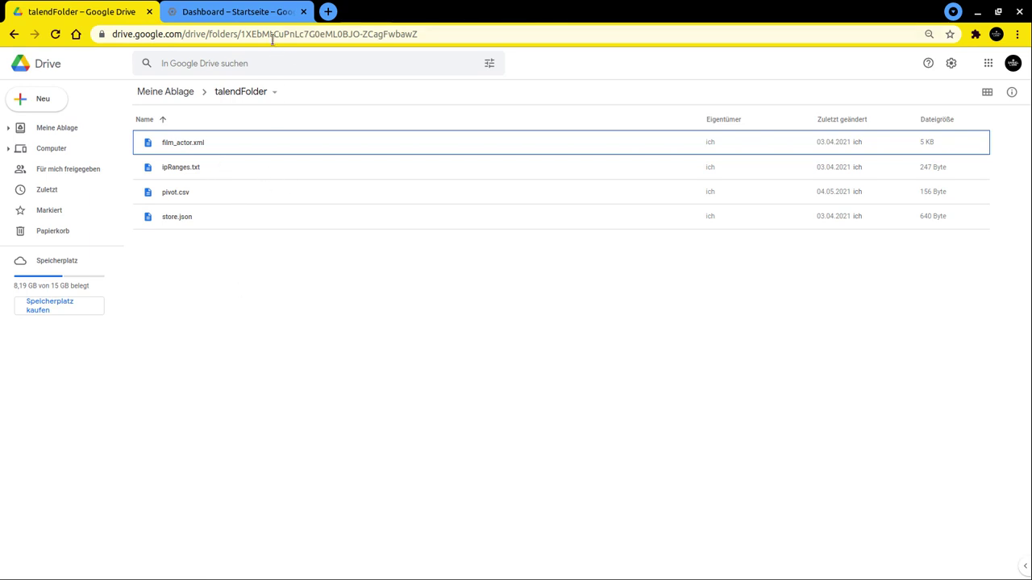
- Create the default-named project My Project 13748, then open the project chooser from APIs und Dienste
{"action": "left_click", "coordinate": [234, 13]}
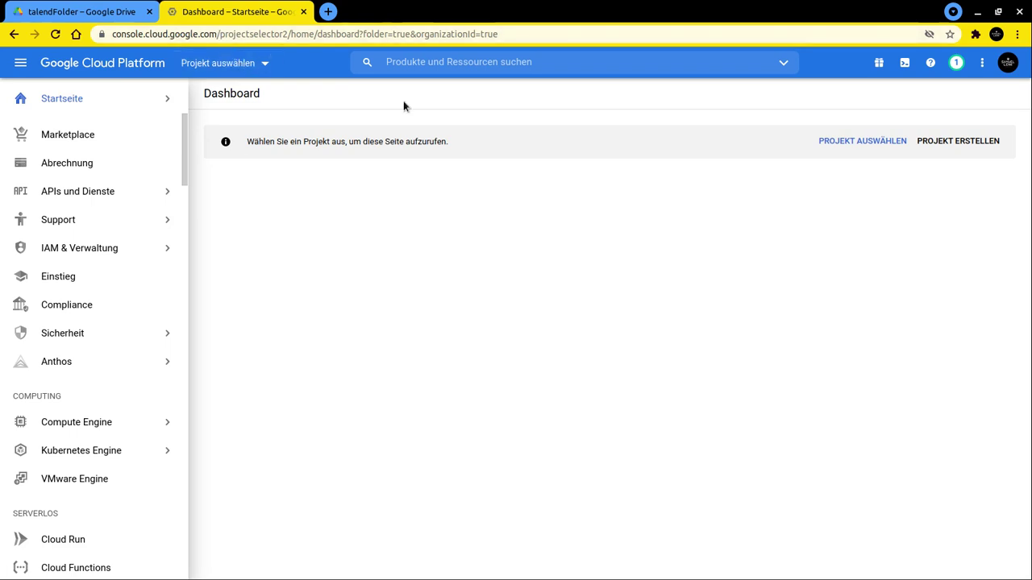
{"action": "left_click", "coordinate": [976, 150]}
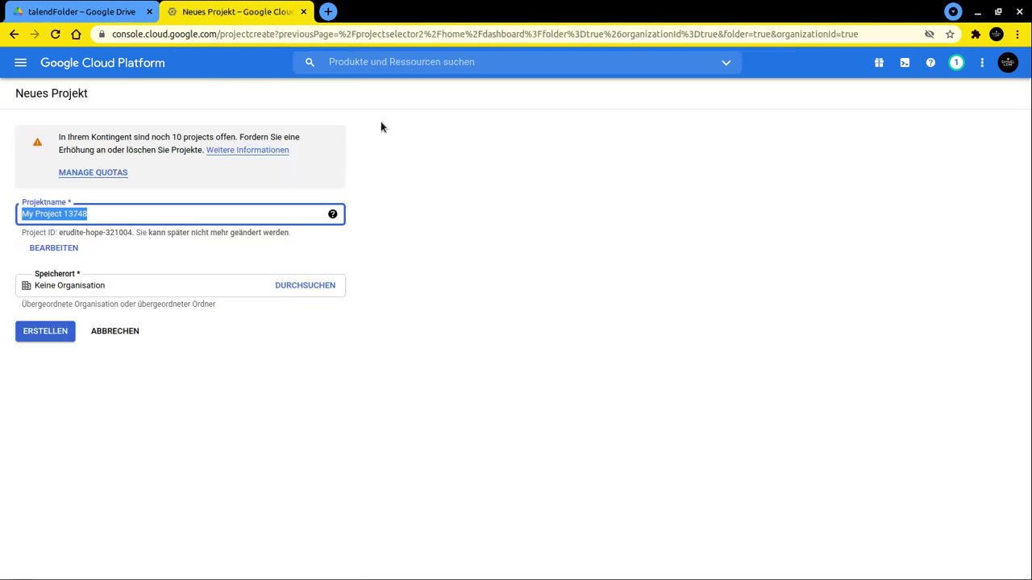
{"action": "left_click", "coordinate": [53, 333]}
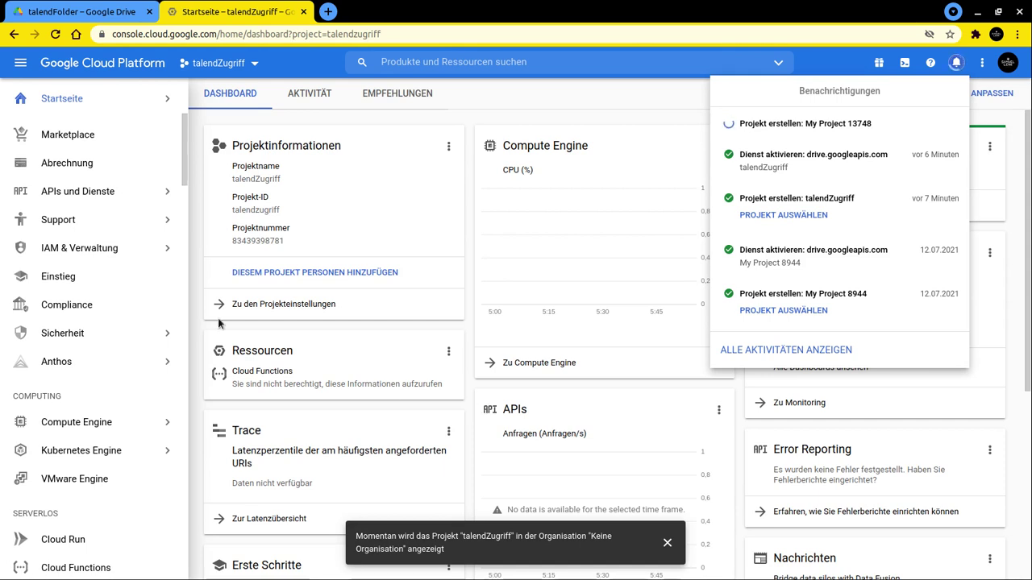
{"action": "left_click", "coordinate": [64, 192]}
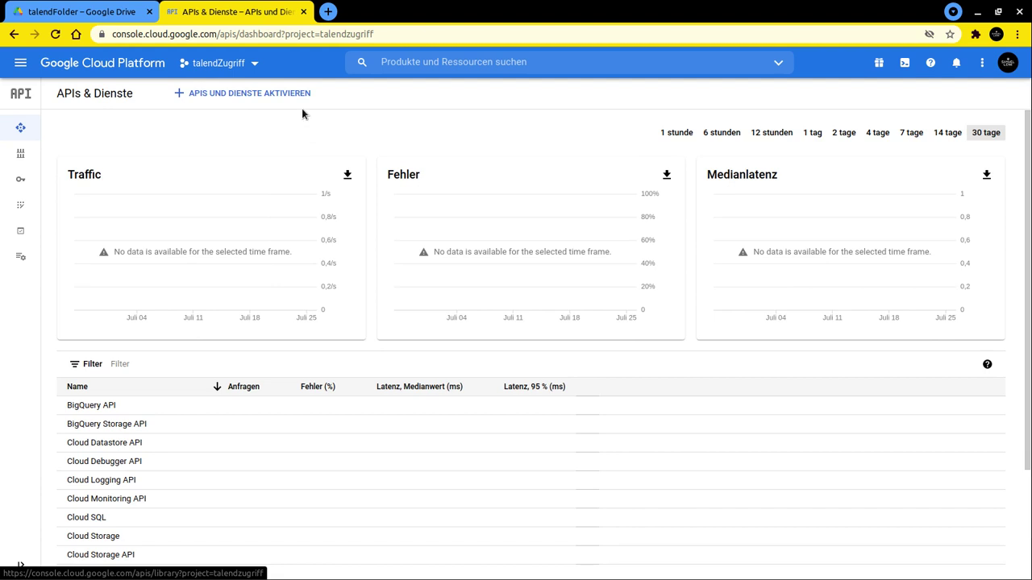
{"action": "left_click", "coordinate": [255, 64]}
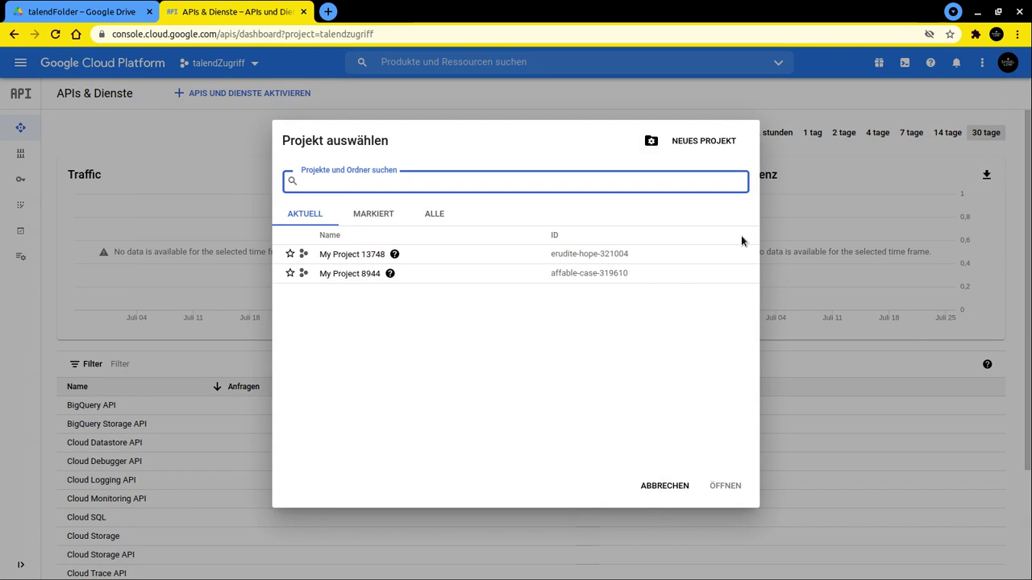
- Switch to My Project 13748 and open Google Drive API from a 'drive' library search
{"action": "left_click", "coordinate": [362, 258]}
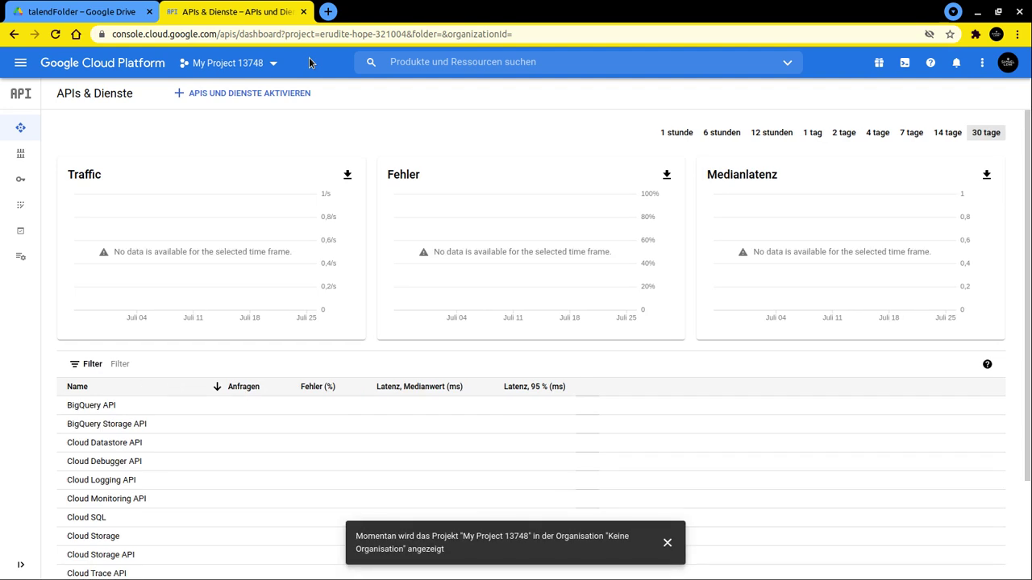
{"action": "left_click", "coordinate": [232, 95]}
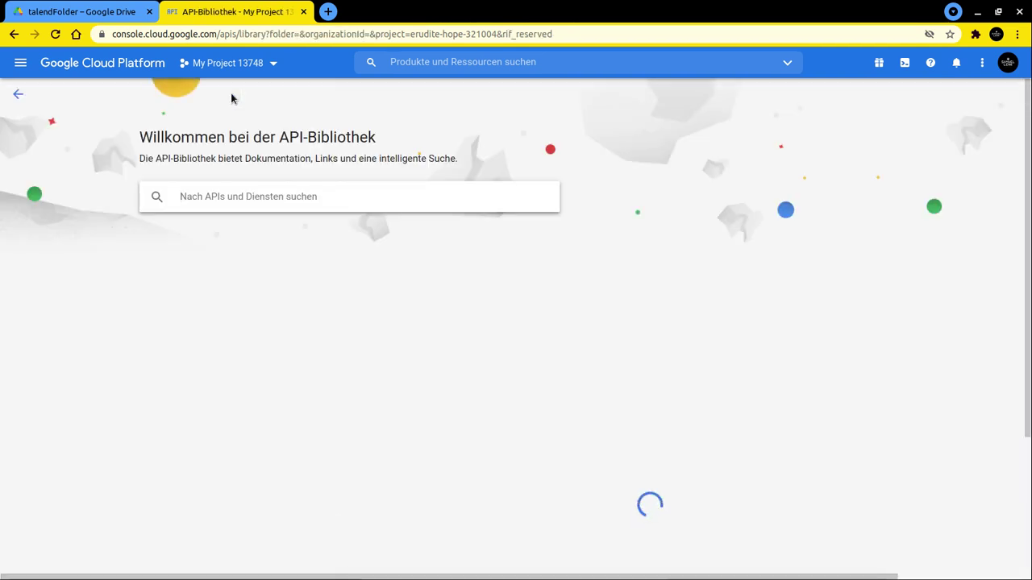
{"action": "type", "text": "drive"}
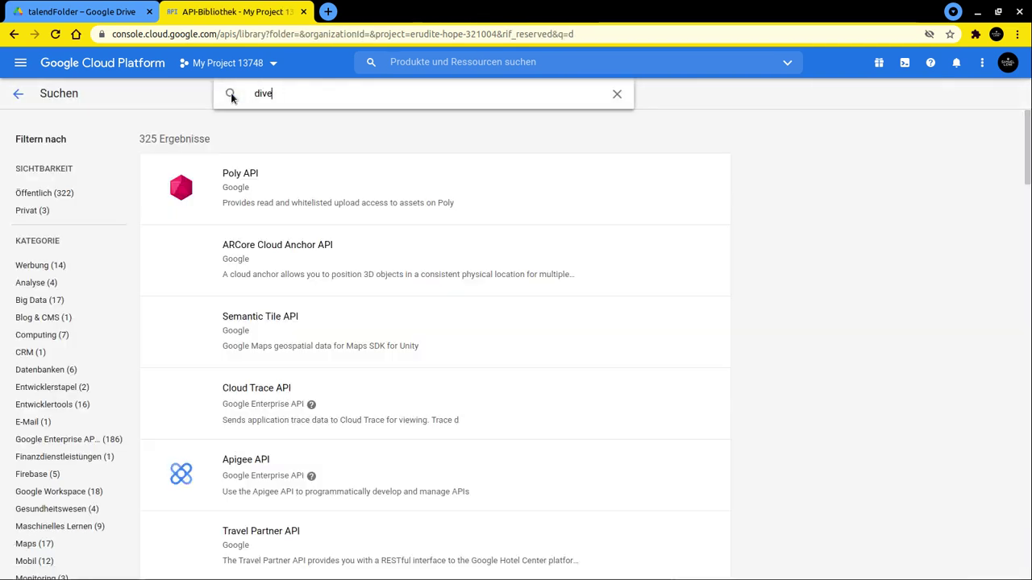
{"action": "key", "text": "BackSpace"}
{"action": "key", "text": "BackSpace"}
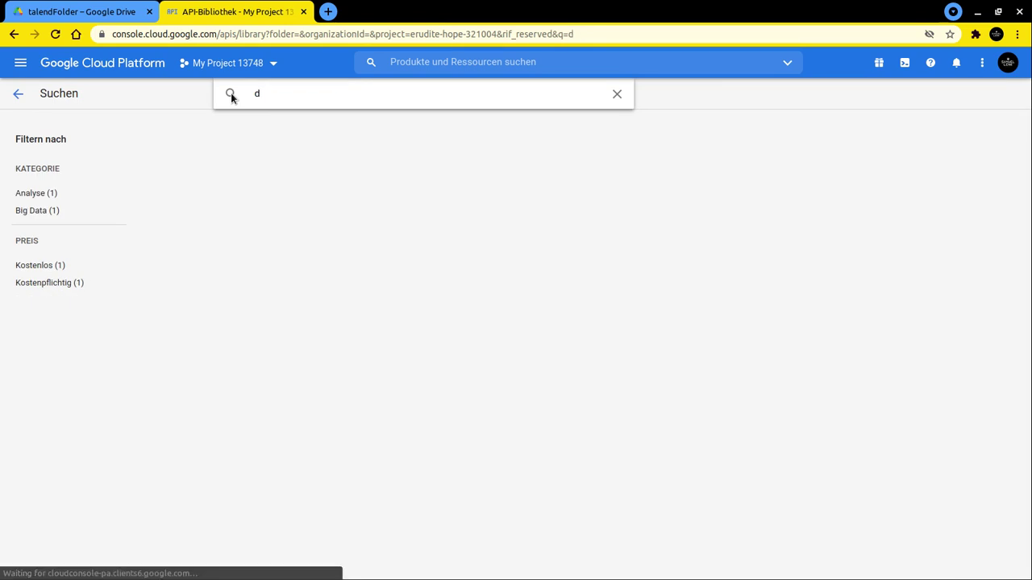
{"action": "type", "text": "rive"}
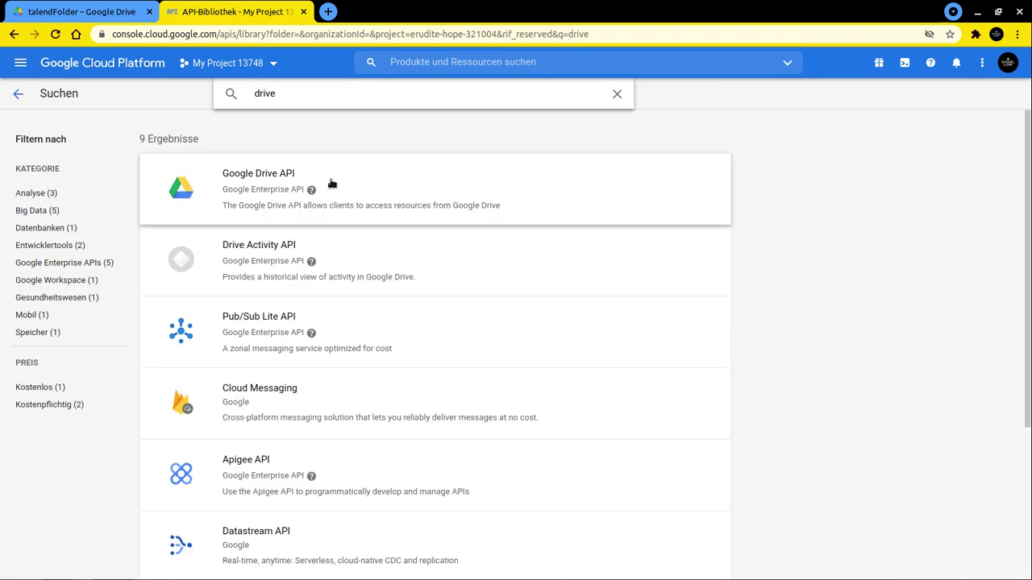
{"action": "left_click", "coordinate": [351, 187]}
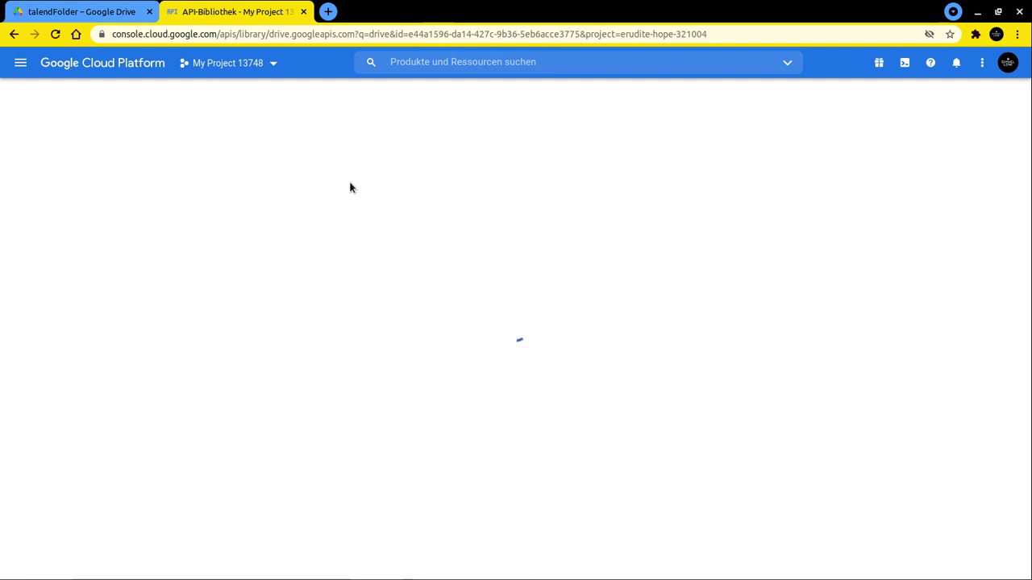
- Enable the Google Drive API and begin consent screen configuration from Anmeldedaten
{"action": "left_click", "coordinate": [181, 225]}
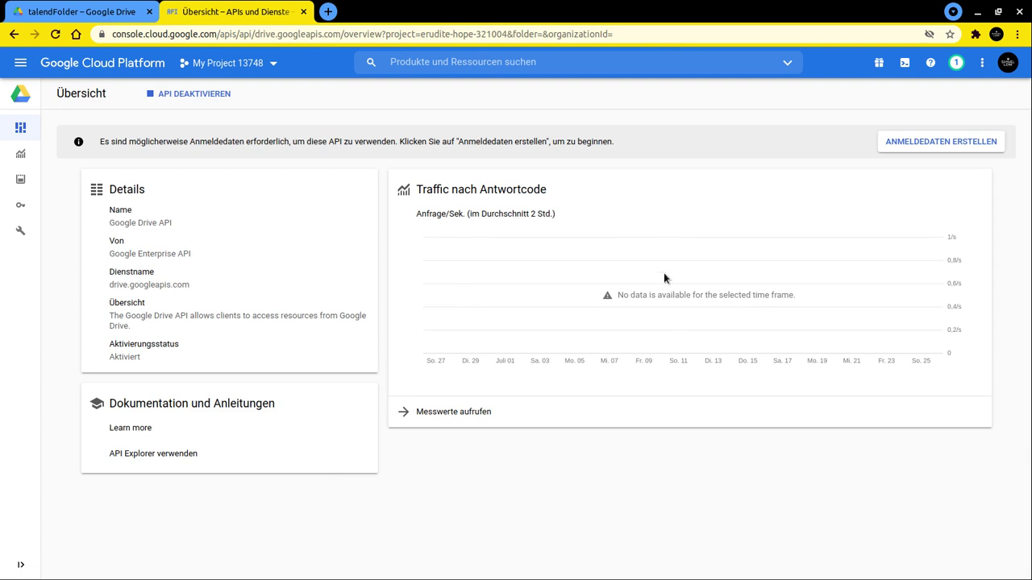
{"action": "mouse_move", "coordinate": [22, 210]}
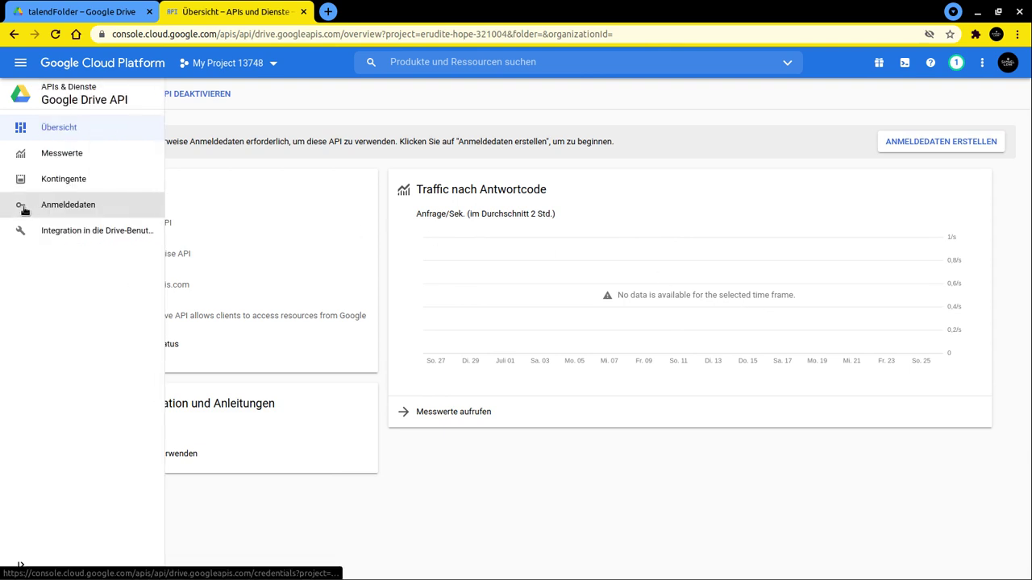
{"action": "left_click", "coordinate": [23, 209]}
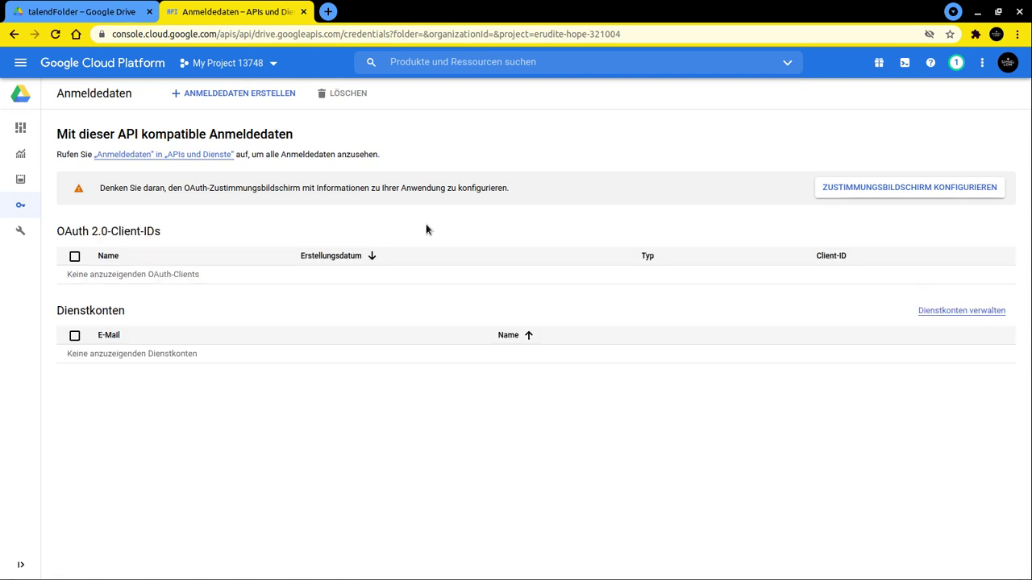
{"action": "left_click", "coordinate": [941, 193]}
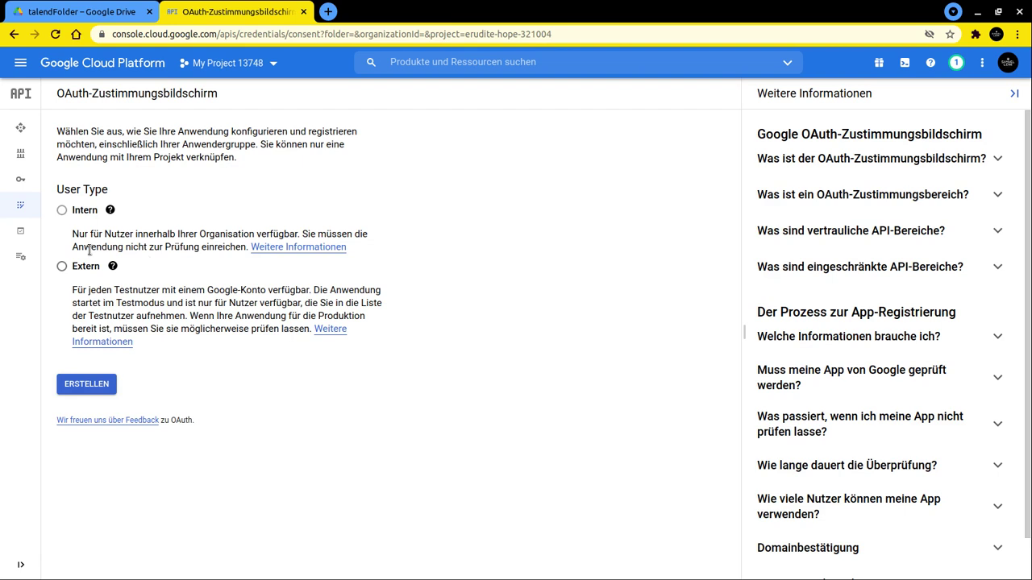
- Create an Extern consent screen for app talend with the account's address as support e-mail
{"action": "left_click", "coordinate": [62, 266]}
{"action": "left_click", "coordinate": [84, 390]}
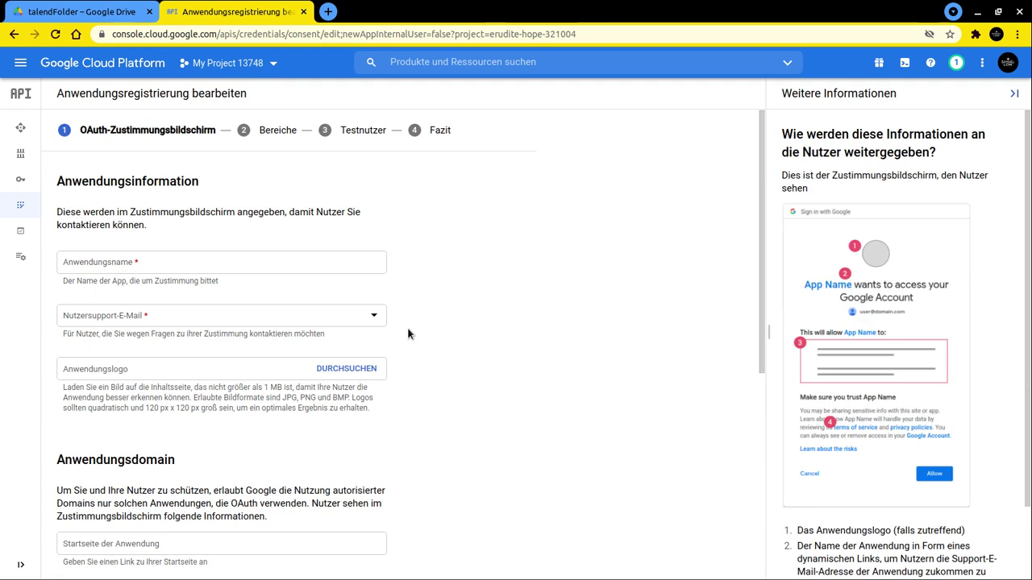
{"action": "left_click", "coordinate": [116, 260]}
{"action": "type", "text": "t"}
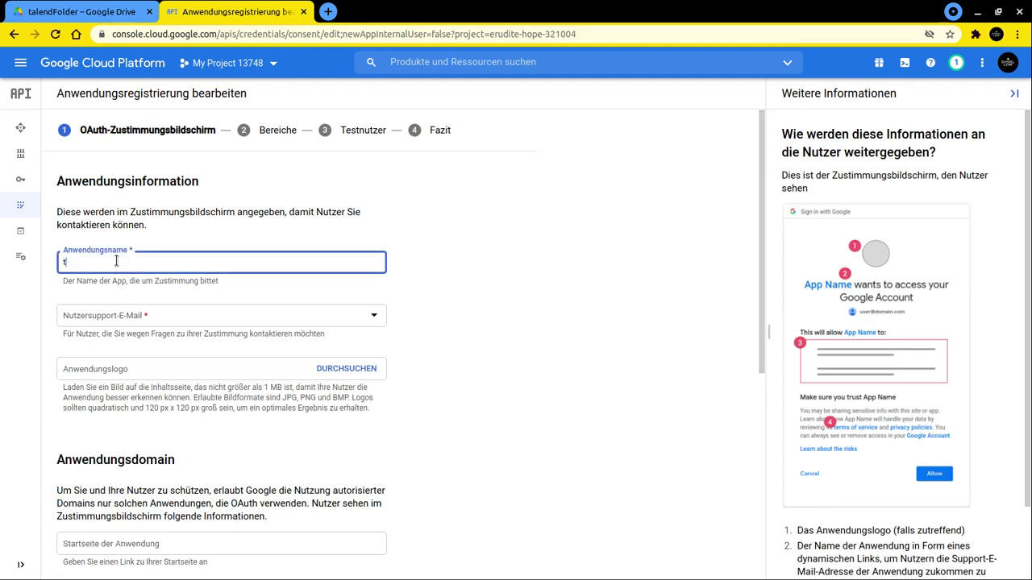
{"action": "type", "text": "aelend"}
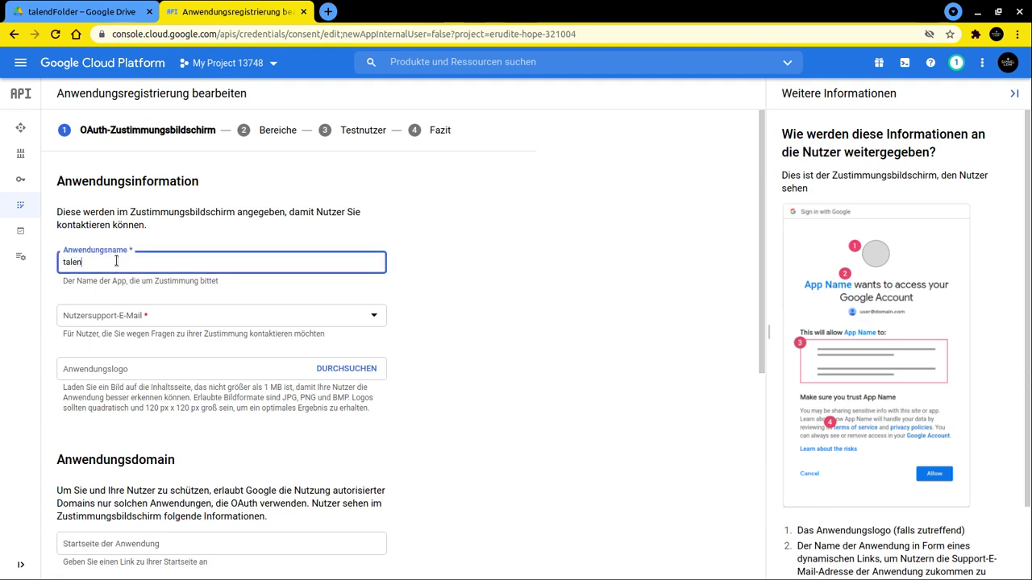
{"action": "left_click", "coordinate": [120, 321]}
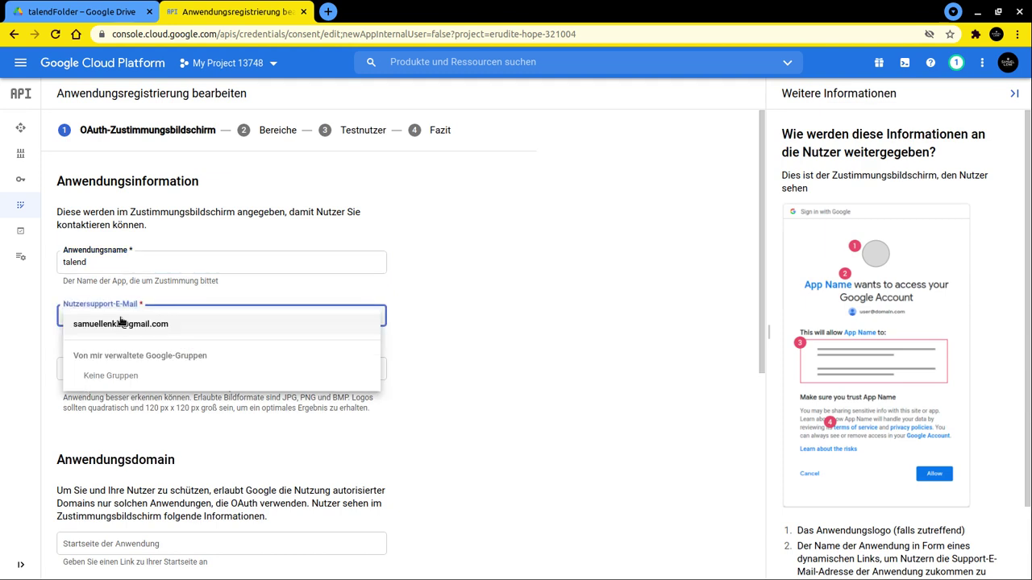
{"action": "left_click", "coordinate": [114, 326]}
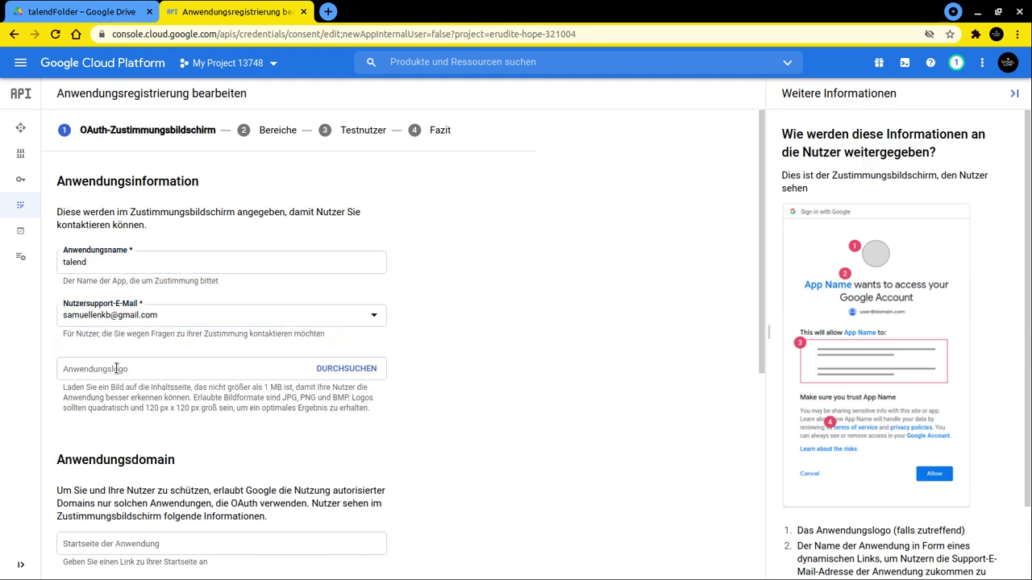
- Enter the developer contact e-mail address and save the app details
{"action": "scroll", "coordinate": [472, 461], "scroll_direction": "down", "scroll_amount": 2}
{"action": "scroll", "coordinate": [473, 465], "scroll_direction": "down", "scroll_amount": 2}
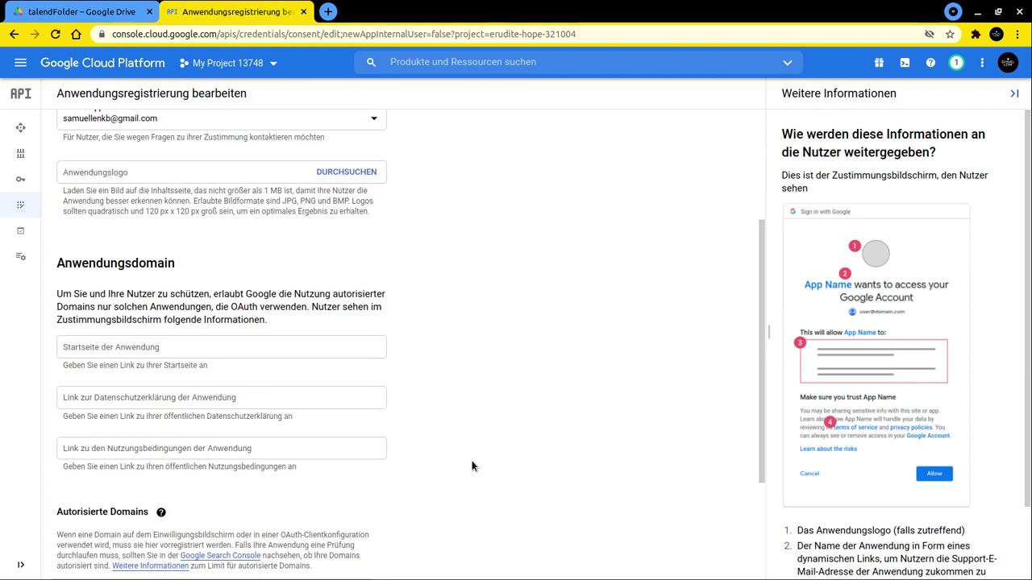
{"action": "left_click", "coordinate": [112, 304]}
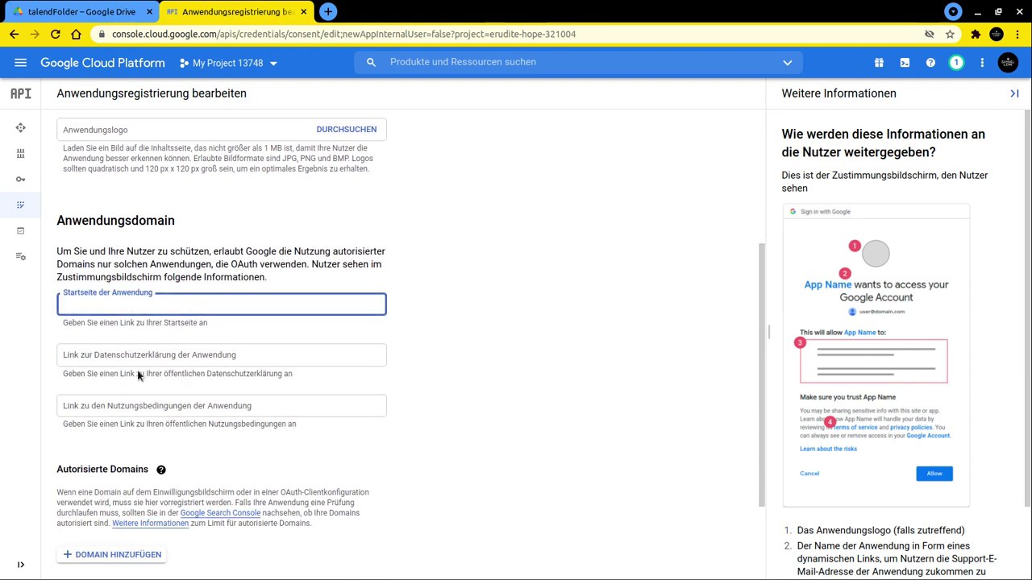
{"action": "scroll", "coordinate": [405, 416], "scroll_direction": "down", "scroll_amount": 2}
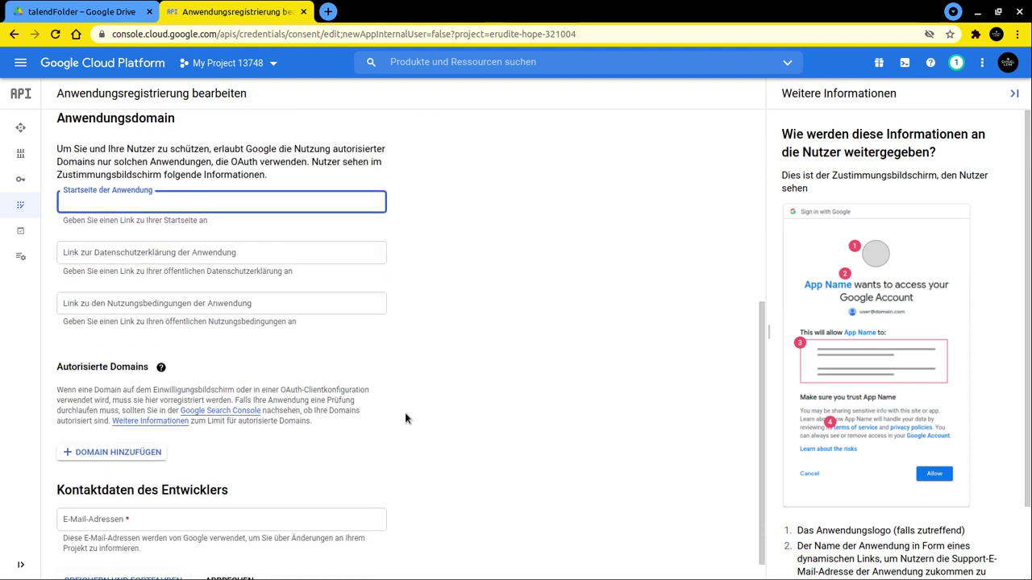
{"action": "scroll", "coordinate": [405, 418], "scroll_direction": "down", "scroll_amount": 1}
{"action": "left_click", "coordinate": [127, 493]}
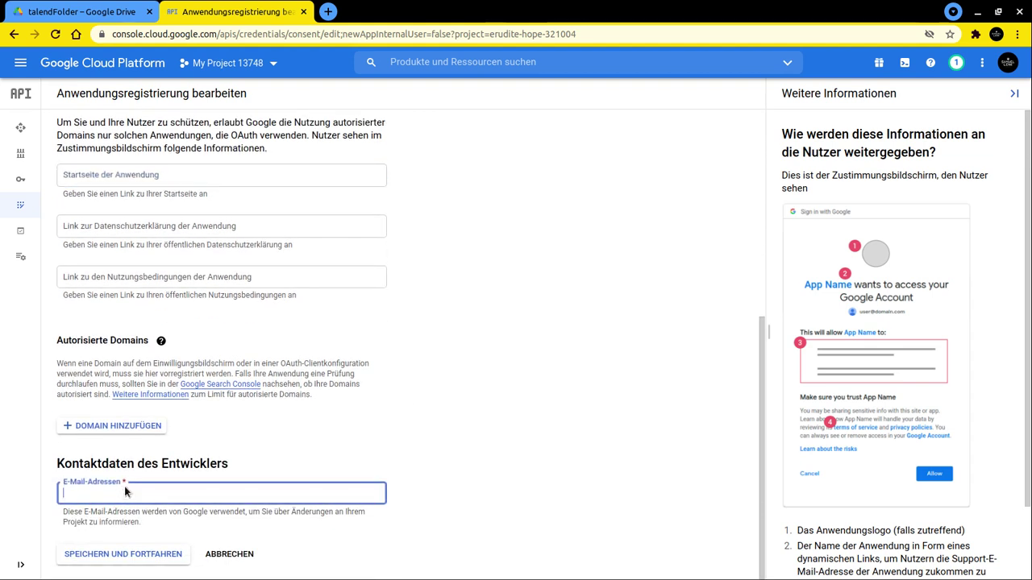
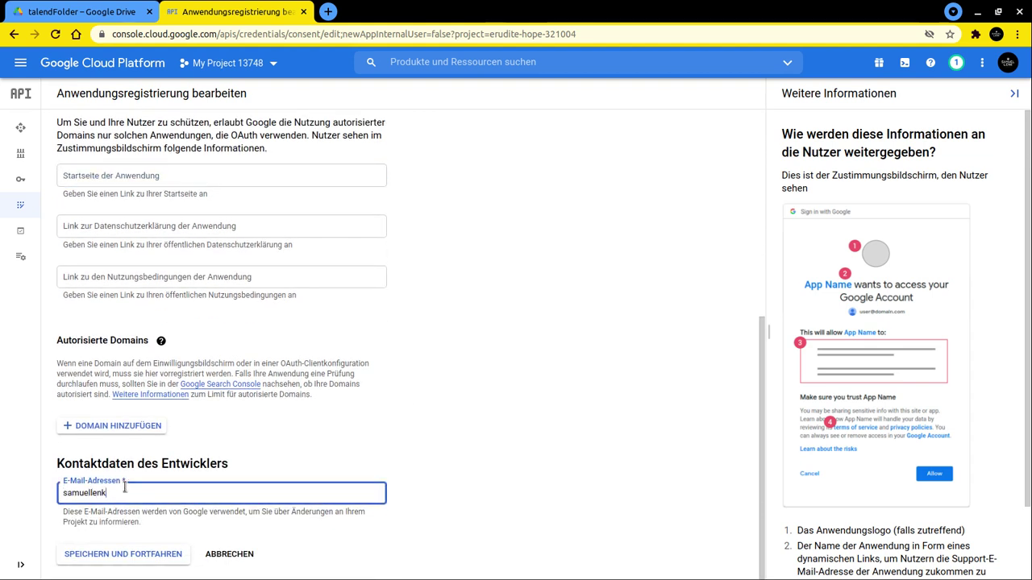
{"action": "left_click", "coordinate": [158, 554]}
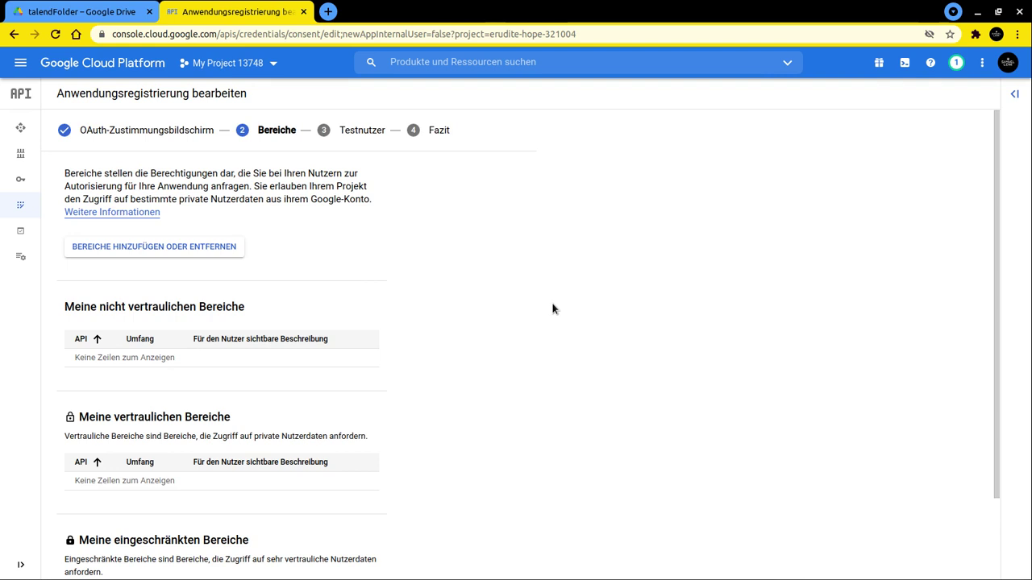
- Skip the Bereiche and Testnutzer steps, review the Fazit summary, and return to the dashboard
{"action": "scroll", "coordinate": [553, 309], "scroll_direction": "down", "scroll_amount": 2}
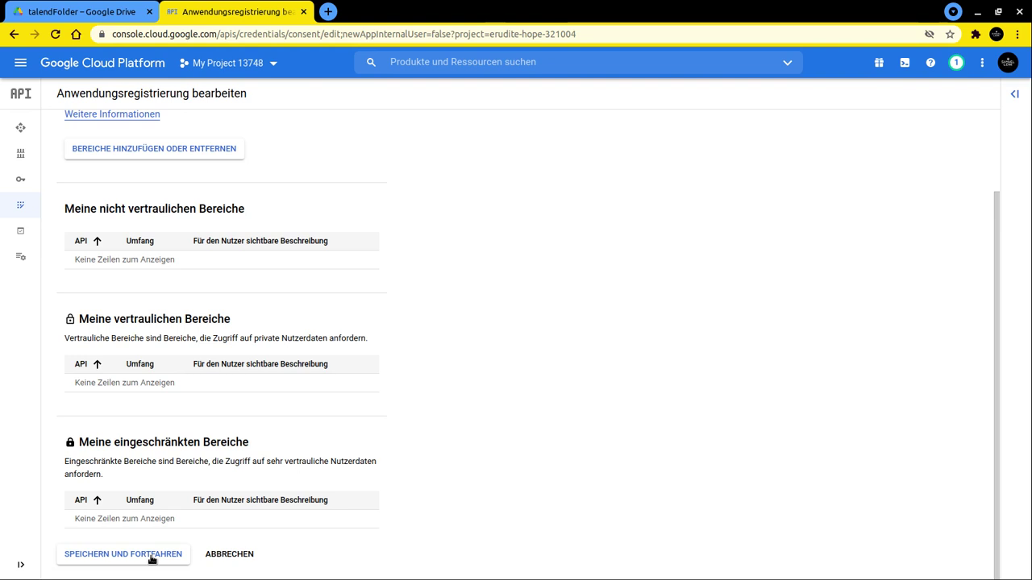
{"action": "left_click", "coordinate": [151, 557]}
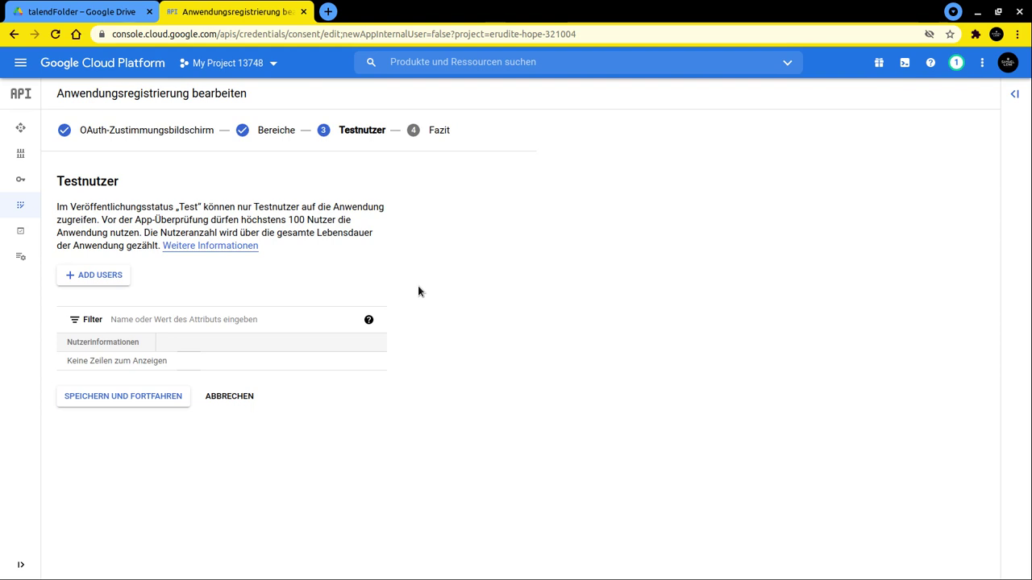
{"action": "left_click", "coordinate": [150, 396]}
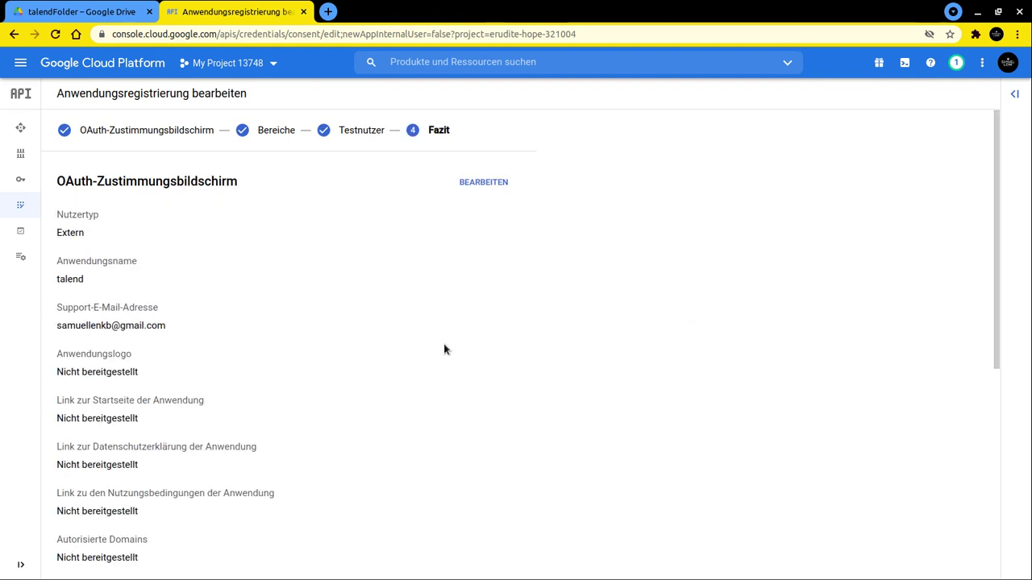
{"action": "scroll", "coordinate": [443, 349], "scroll_direction": "down", "scroll_amount": 4}
{"action": "scroll", "coordinate": [444, 347], "scroll_direction": "down", "scroll_amount": 1}
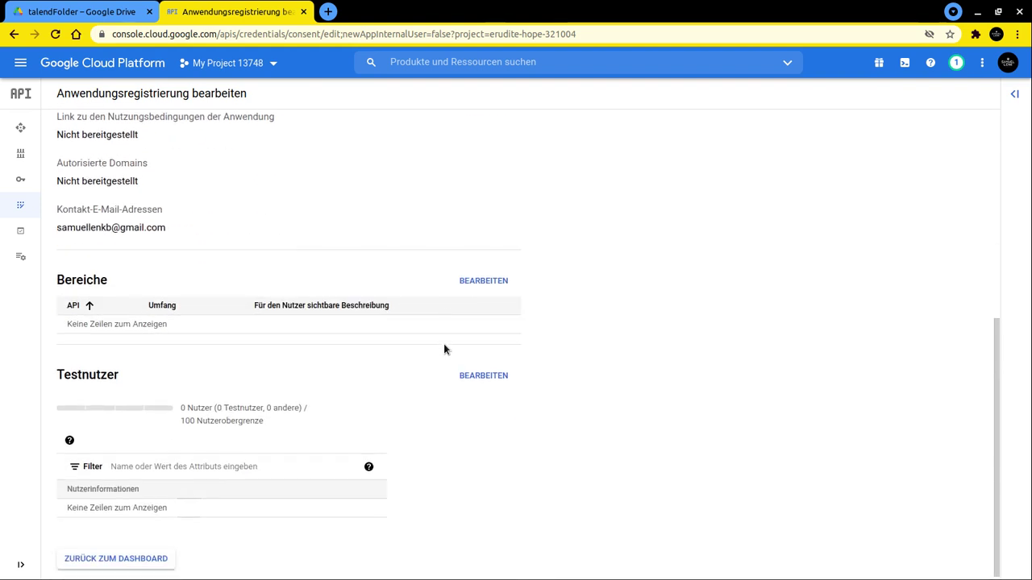
{"action": "left_click", "coordinate": [161, 552]}
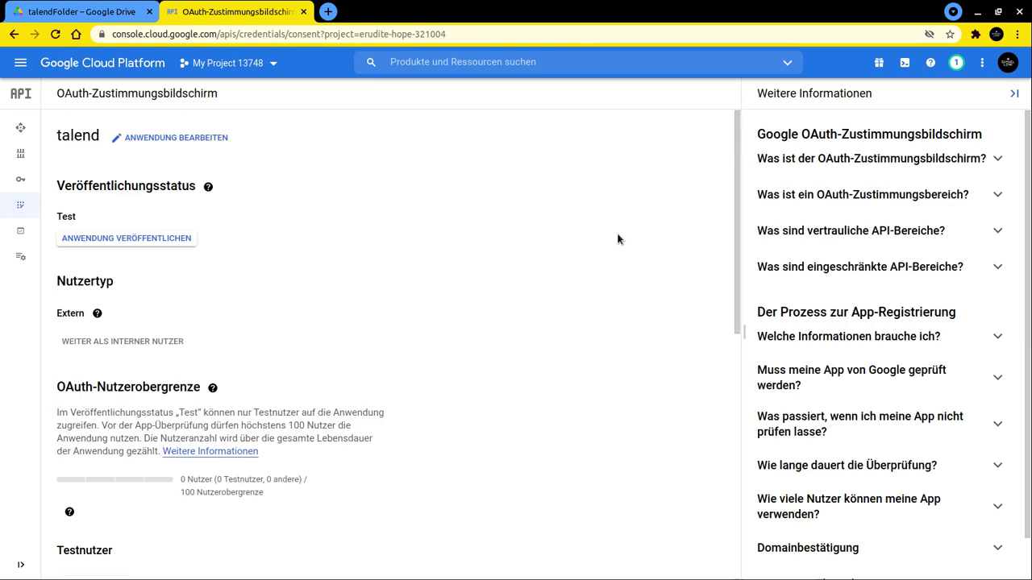
- Publish the talend app to production and confirm
{"action": "left_click", "coordinate": [208, 186]}
{"action": "left_click", "coordinate": [139, 240]}
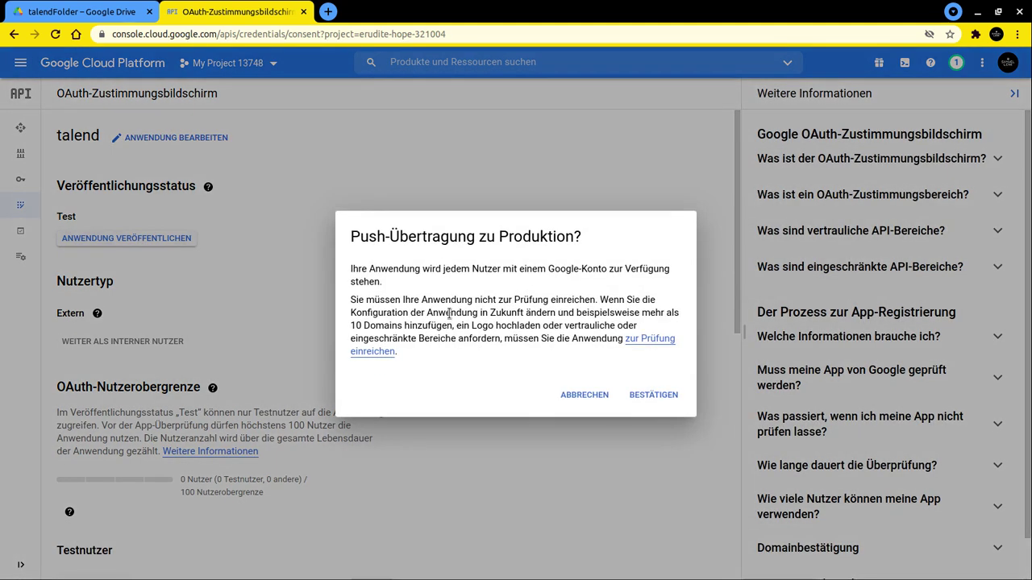
{"action": "left_click", "coordinate": [652, 400]}
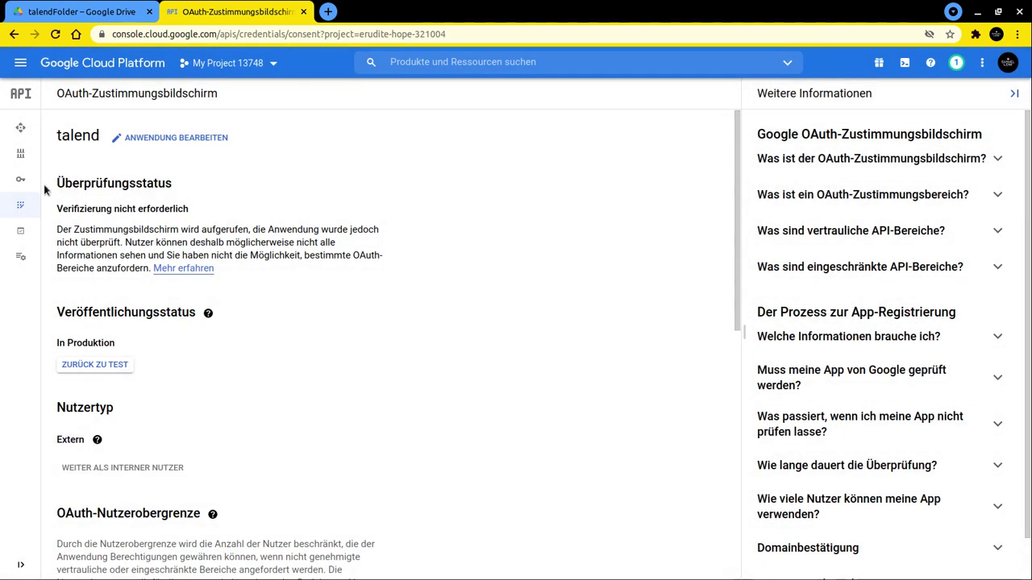
- Start a new OAuth-Client-ID from the Anmeldedaten page
{"action": "left_click", "coordinate": [21, 178]}
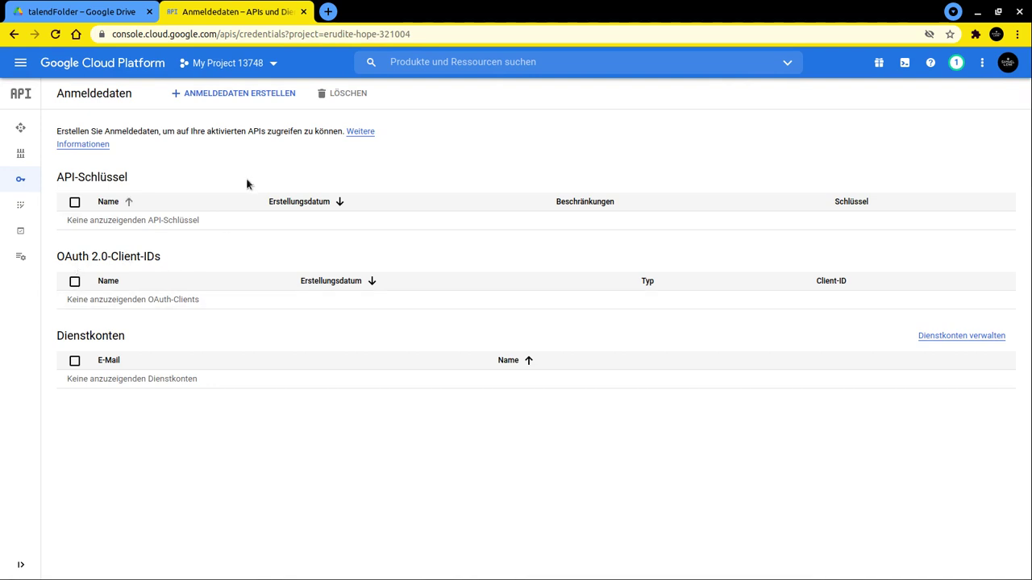
{"action": "left_click", "coordinate": [229, 95]}
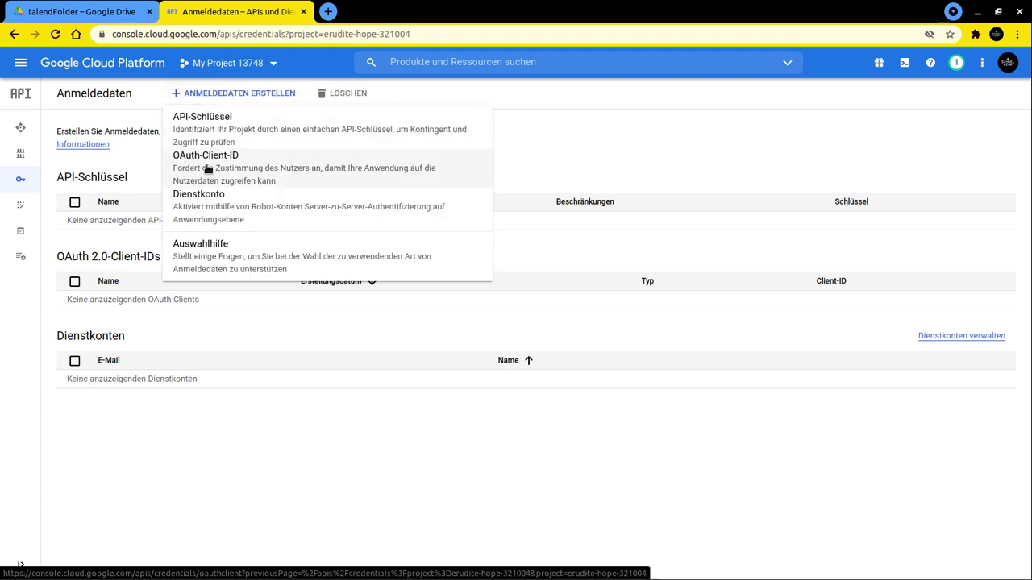
{"action": "left_click", "coordinate": [212, 167]}
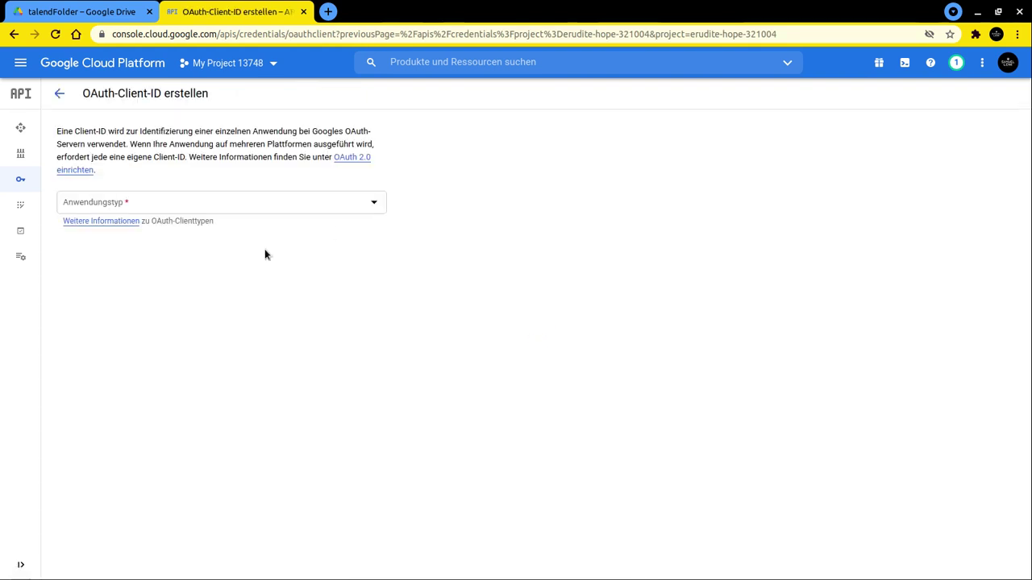
- Create a Desktopanwendung OAuth client named talend
{"action": "left_click", "coordinate": [139, 207]}
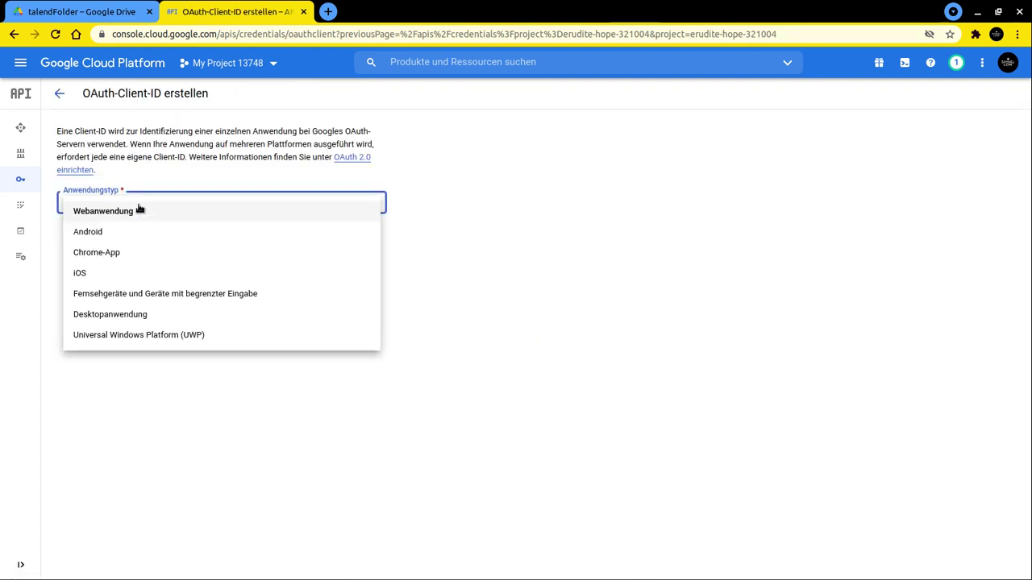
{"action": "left_click", "coordinate": [115, 315]}
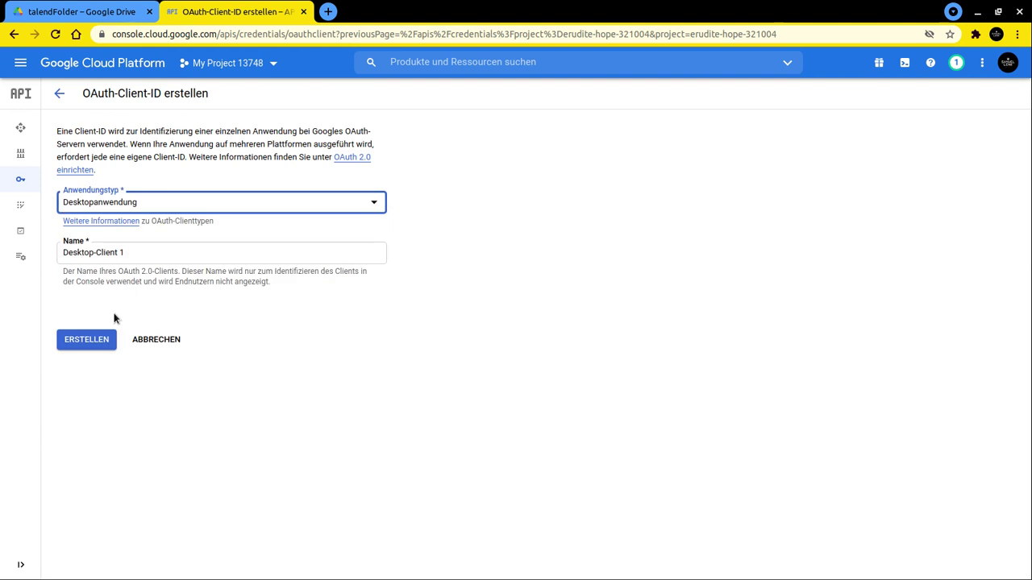
{"action": "left_click", "coordinate": [143, 250]}
{"action": "mouse_move", "coordinate": [24, 242]}
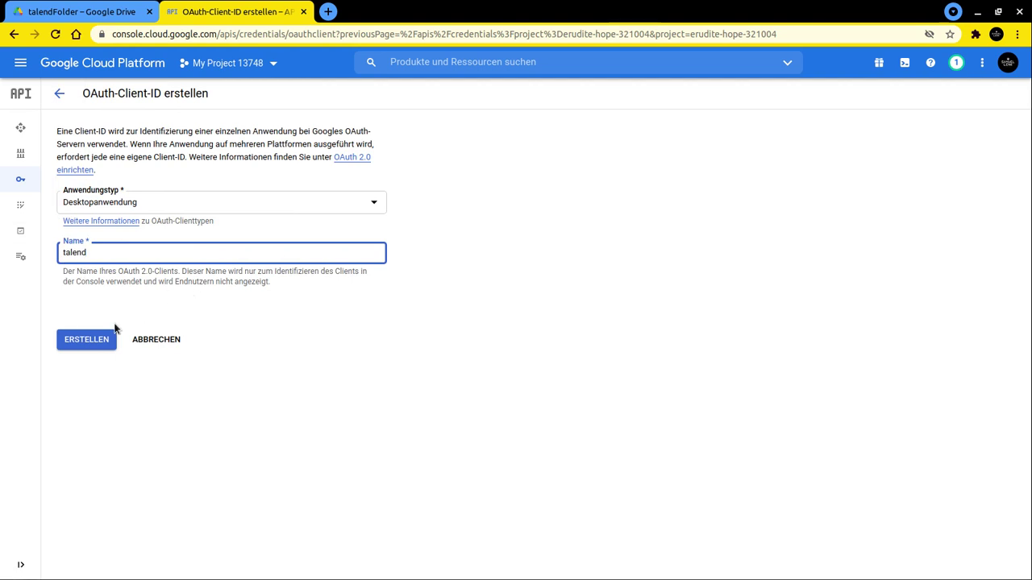
{"action": "left_click", "coordinate": [86, 339]}
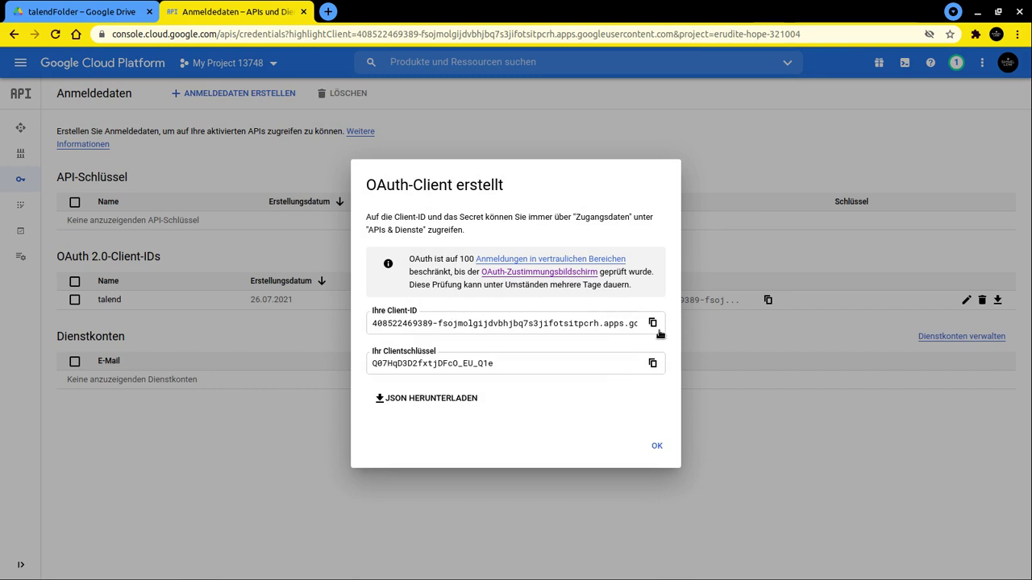
- Download the client credentials as JSON and show the file in its folder
{"action": "left_click", "coordinate": [437, 400]}
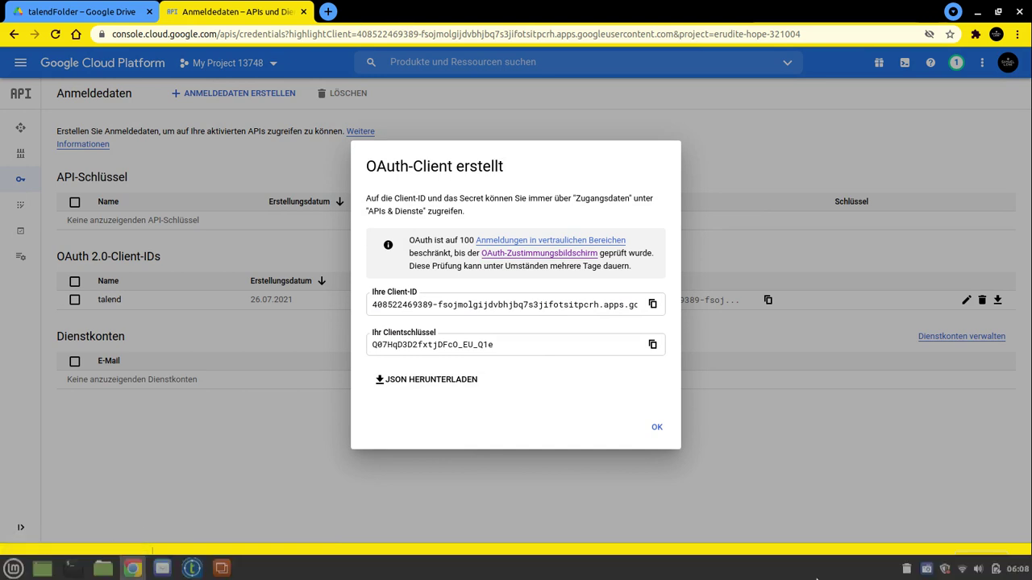
{"action": "left_click", "coordinate": [137, 562]}
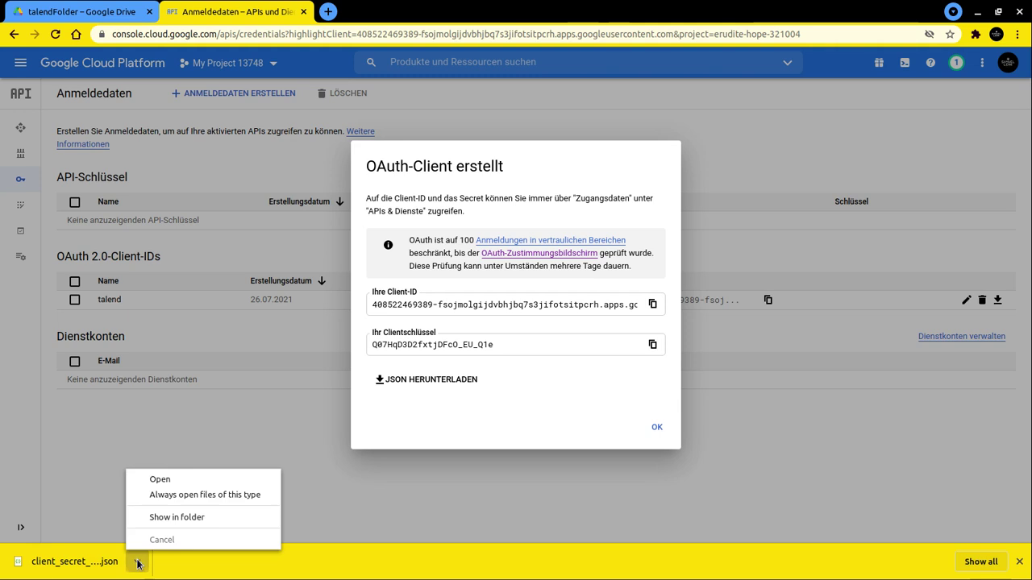
{"action": "left_click", "coordinate": [176, 522]}
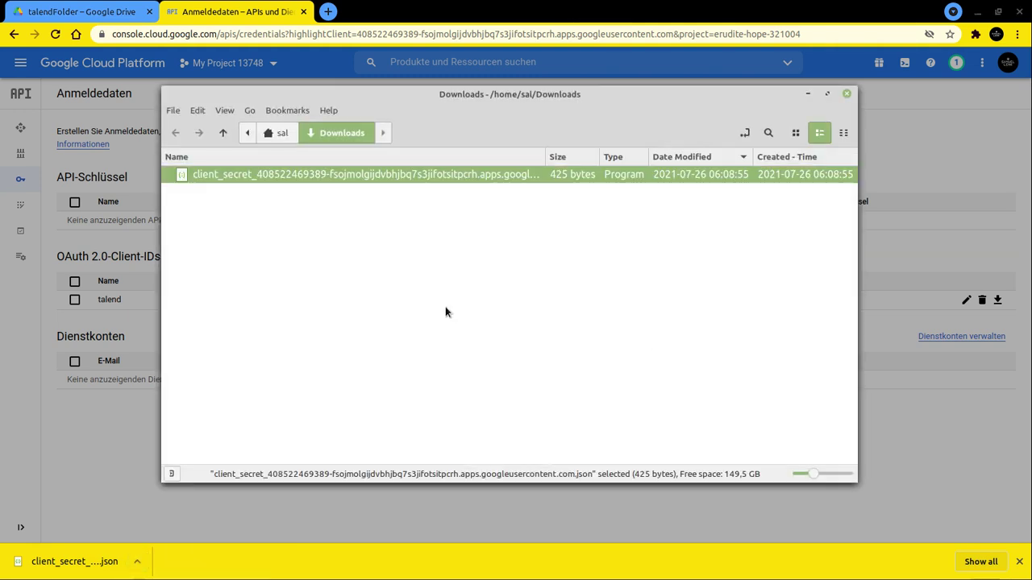
- Open the client_secret JSON in Geany, then bring Chrome back and maximize it
{"action": "right_click", "coordinate": [278, 183]}
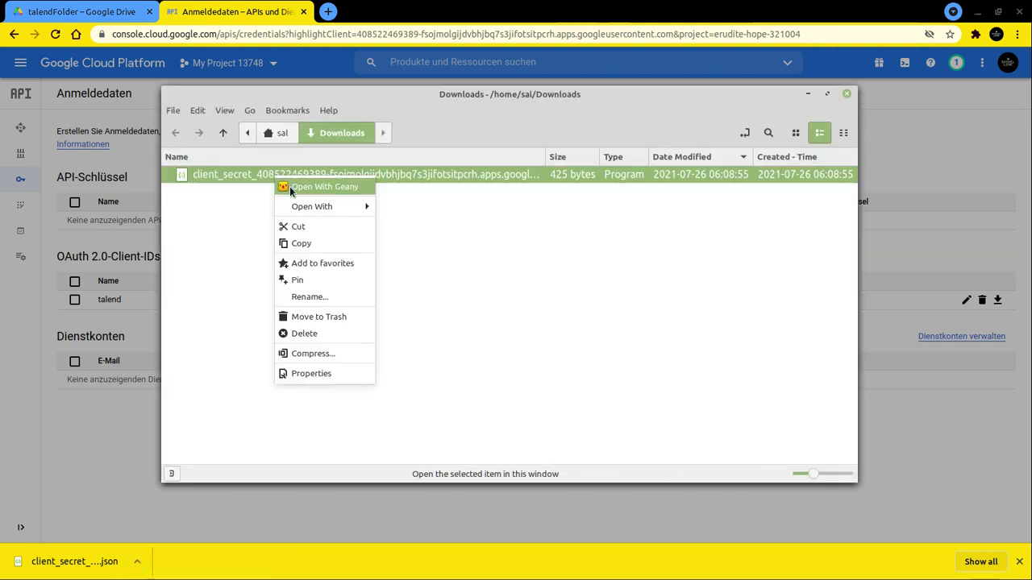
{"action": "mouse_move", "coordinate": [318, 206]}
{"action": "left_click", "coordinate": [343, 187]}
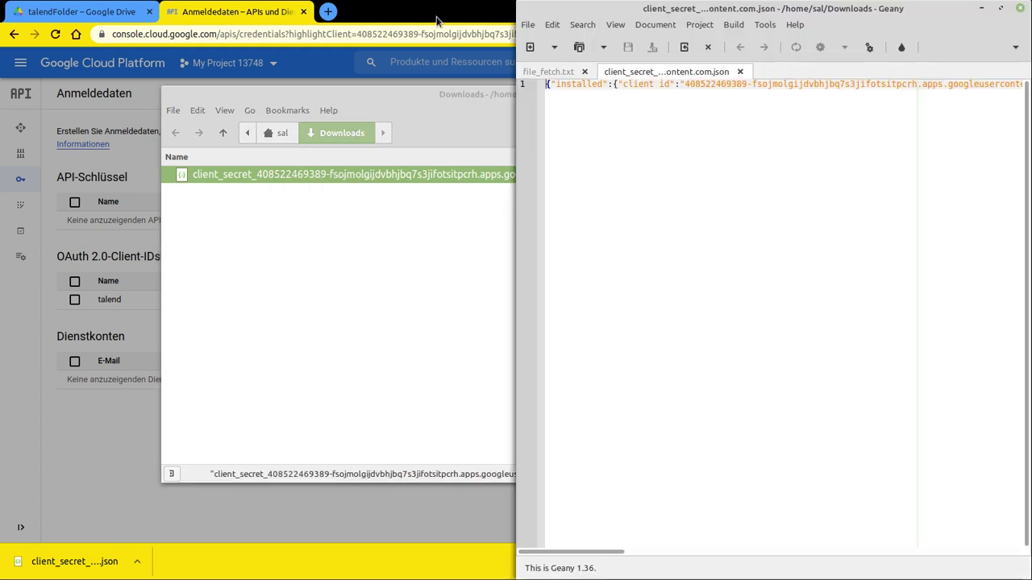
{"action": "left_click_drag", "start_coordinate": [425, 11], "coordinate": [457, 130]}
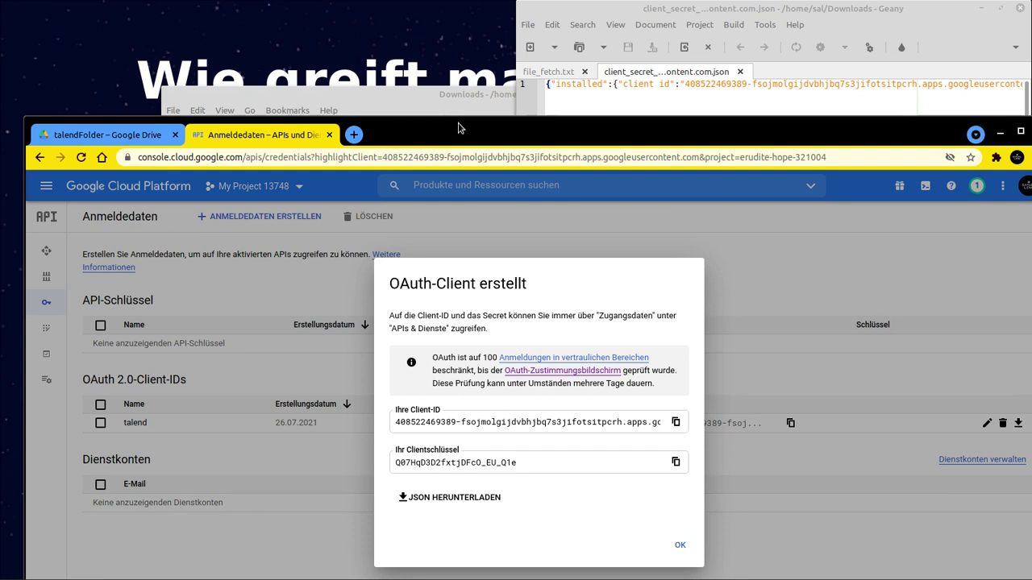
{"action": "double_click", "coordinate": [458, 129]}
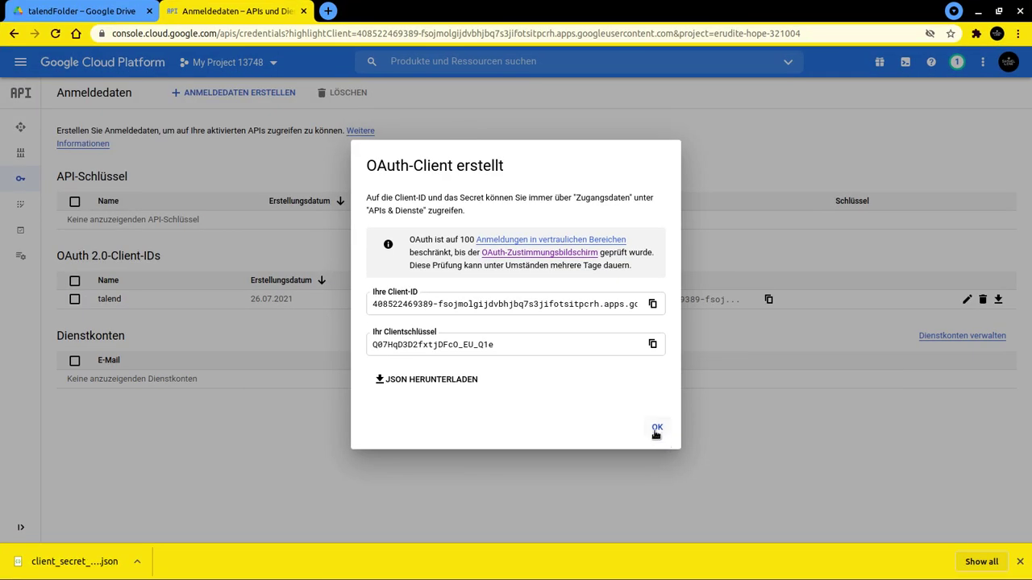
- Dismiss the confirmation, copy the talend OAuth 2.0 client ID, and switch to Talend Studio
{"action": "left_click", "coordinate": [655, 432]}
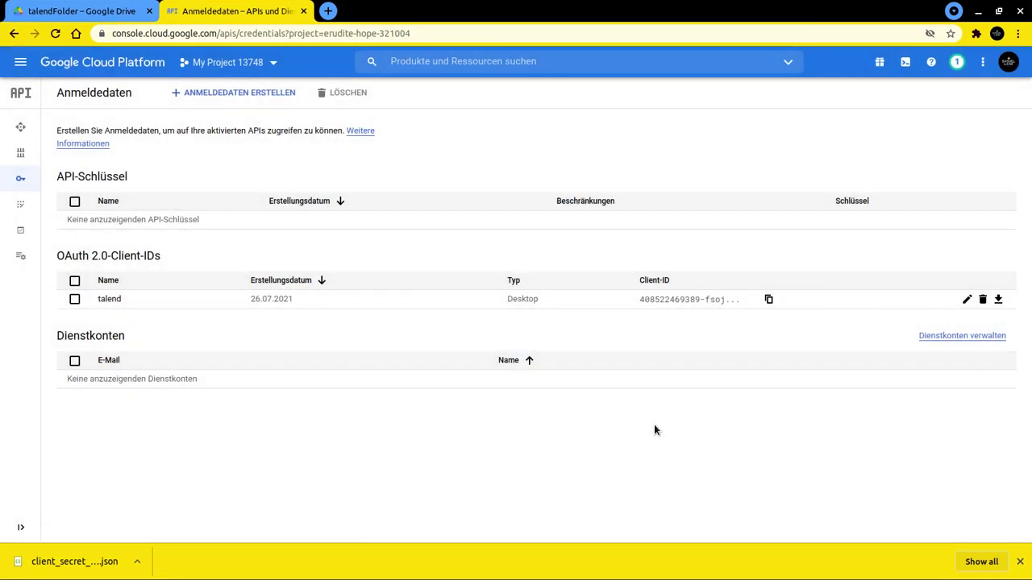
{"action": "left_click", "coordinate": [769, 300]}
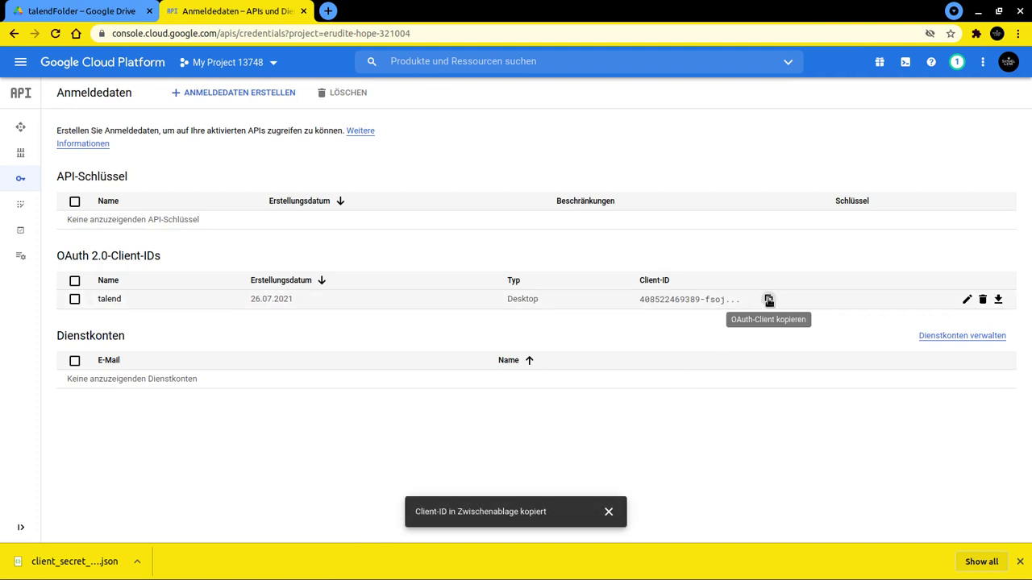
{"action": "key", "text": "alt+Tab"}
{"action": "key", "text": "alt+Tab"}
{"action": "key", "text": "alt+Tab"}
{"action": "key", "text": "alt+Tab"}
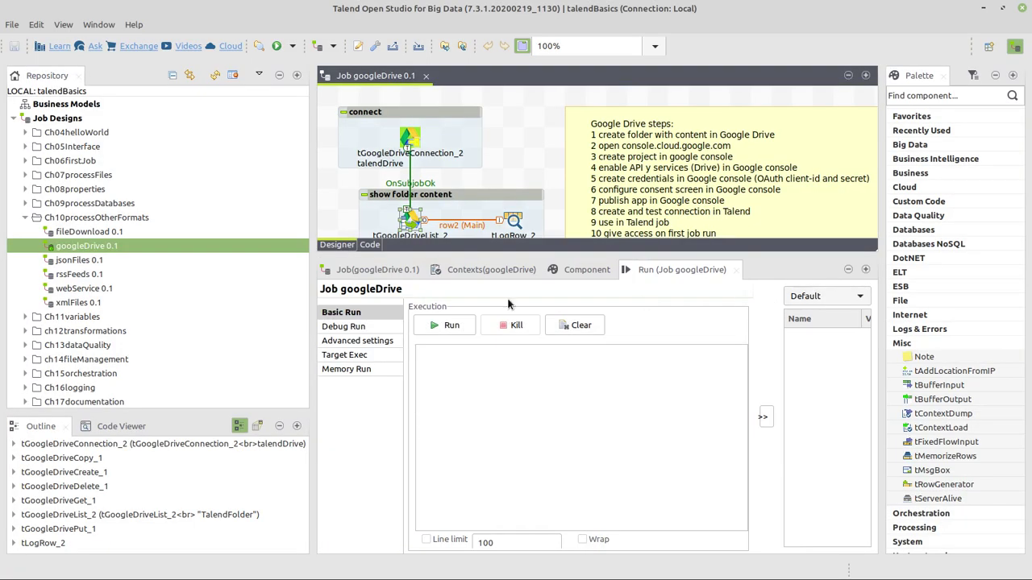
- Expand Metadata in the repository and hide the Outline and Palette panels
{"action": "scroll", "coordinate": [145, 327], "scroll_direction": "down", "scroll_amount": 2}
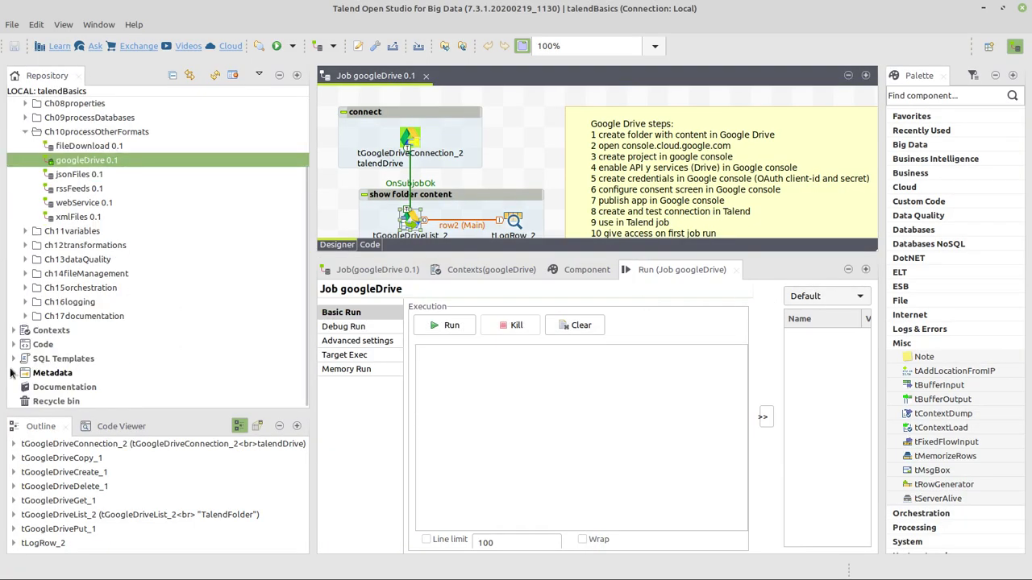
{"action": "double_click", "coordinate": [49, 373]}
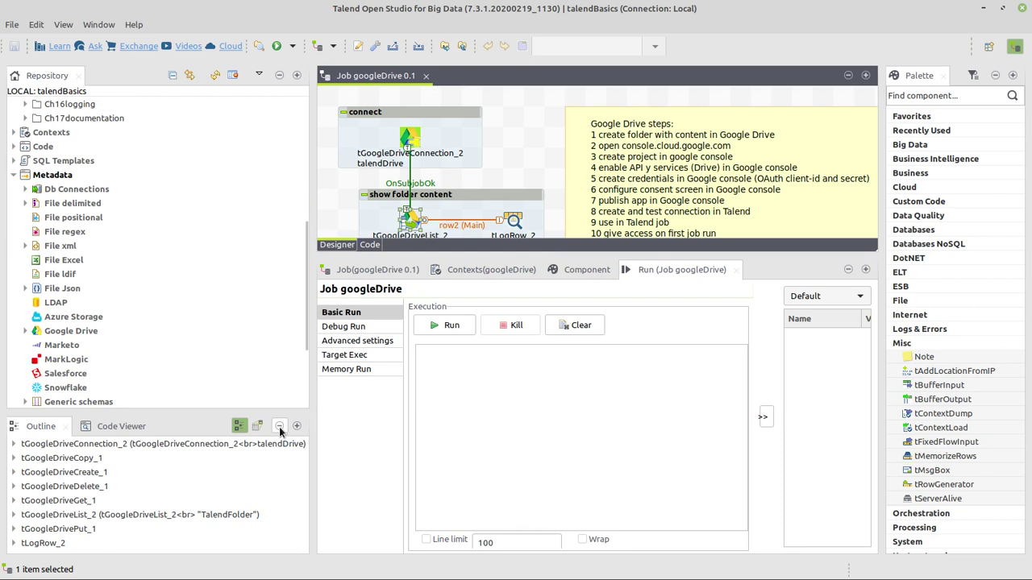
{"action": "left_click", "coordinate": [279, 426]}
{"action": "left_click", "coordinate": [994, 75]}
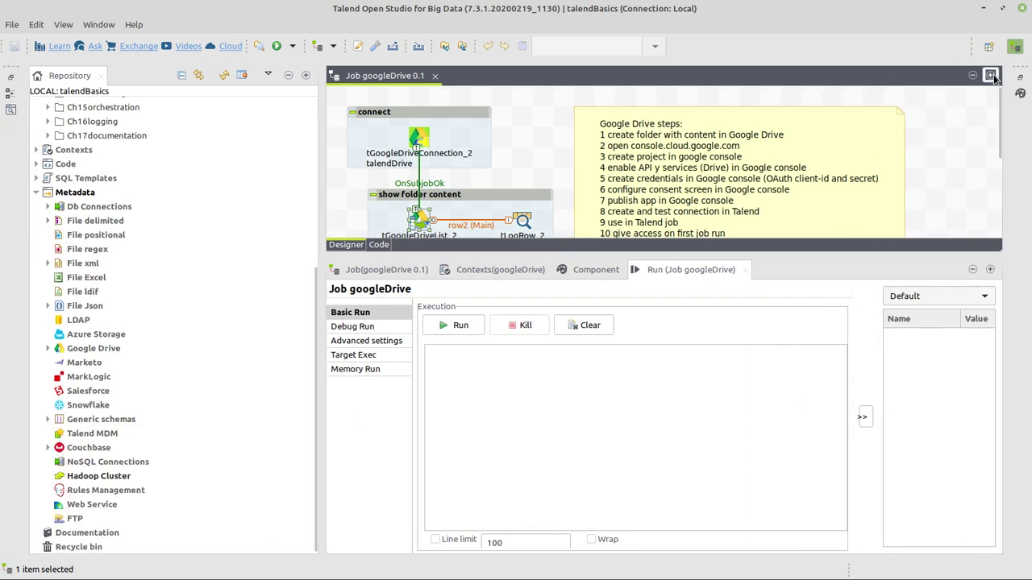
- Create Google Drive connection myDrive with application name myDrive and the pasted client ID
{"action": "right_click", "coordinate": [83, 348]}
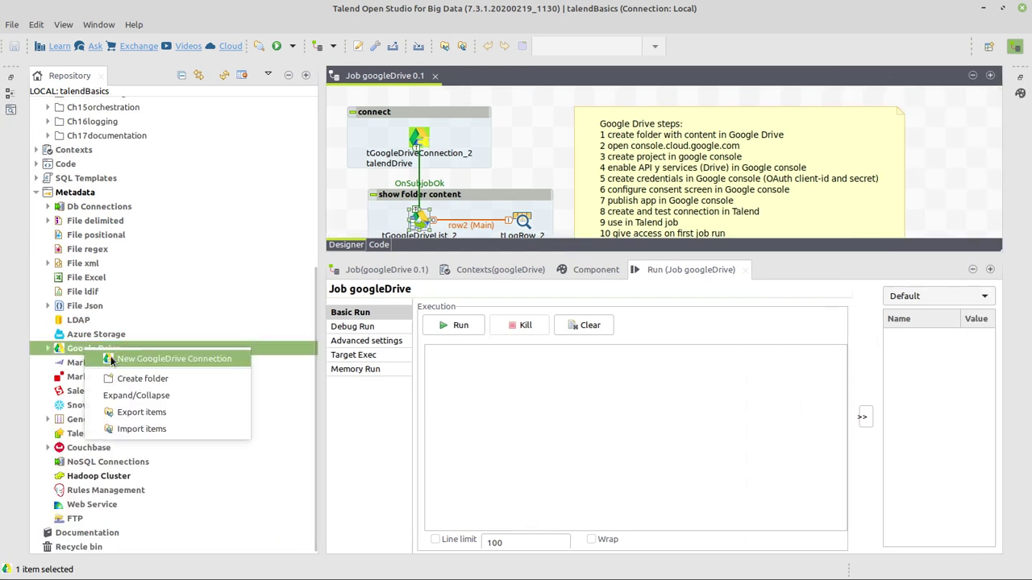
{"action": "left_click", "coordinate": [143, 355]}
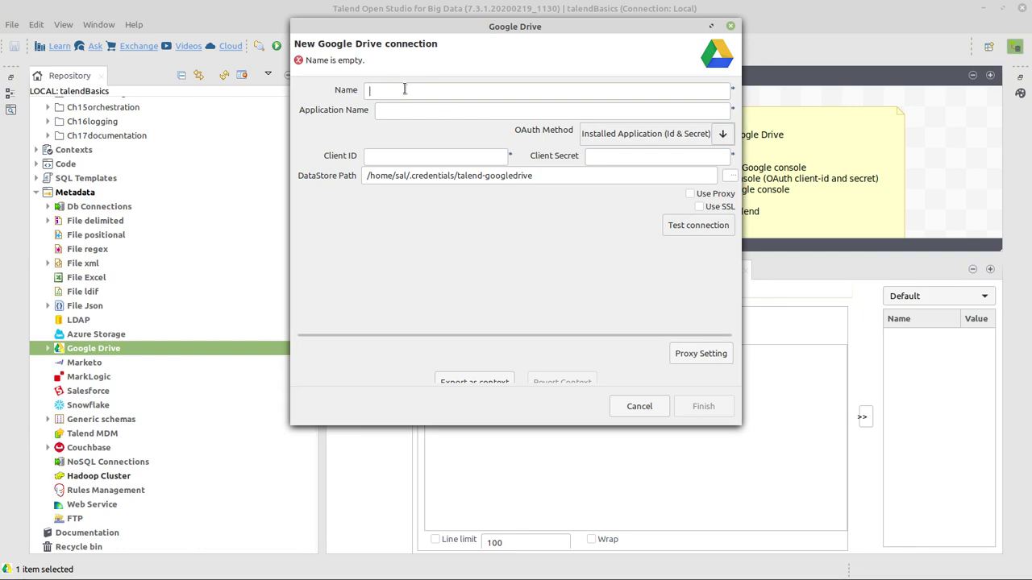
{"action": "type", "text": "myDrive"}
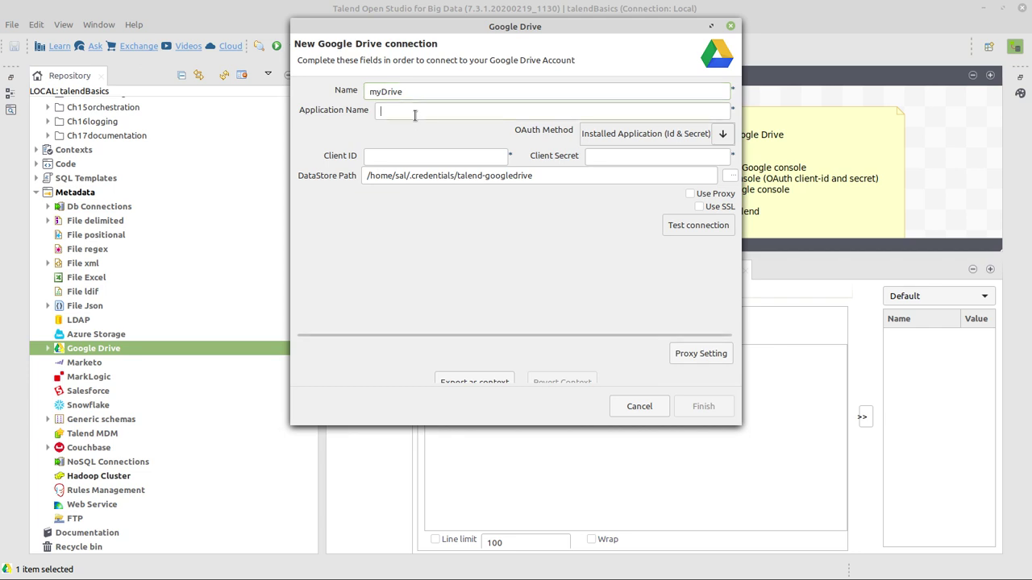
{"action": "type", "text": "myDrive"}
{"action": "key", "text": "ctrl+v"}
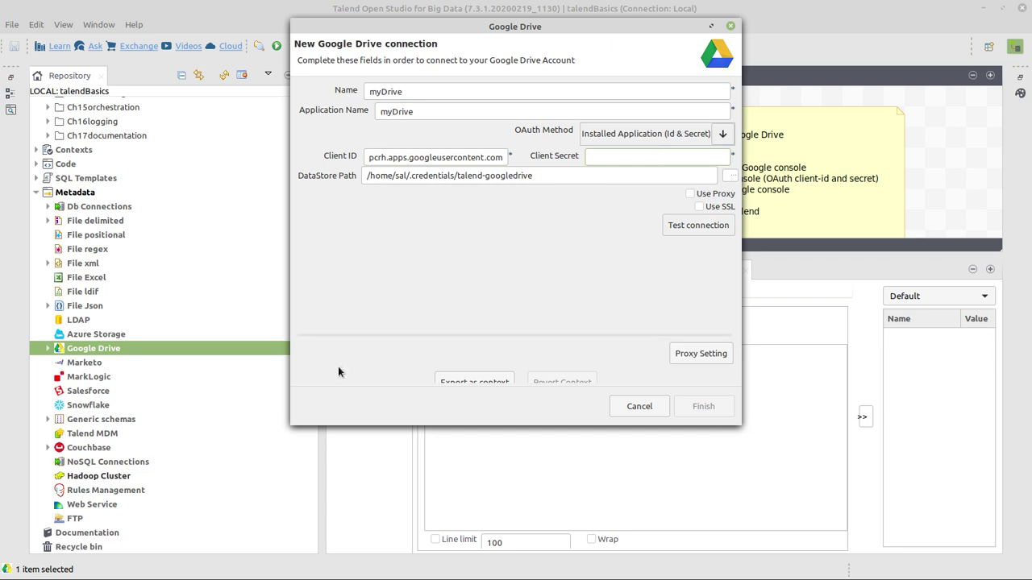
{"action": "key", "text": "alt+Tab"}
{"action": "key", "text": "alt+Tab"}
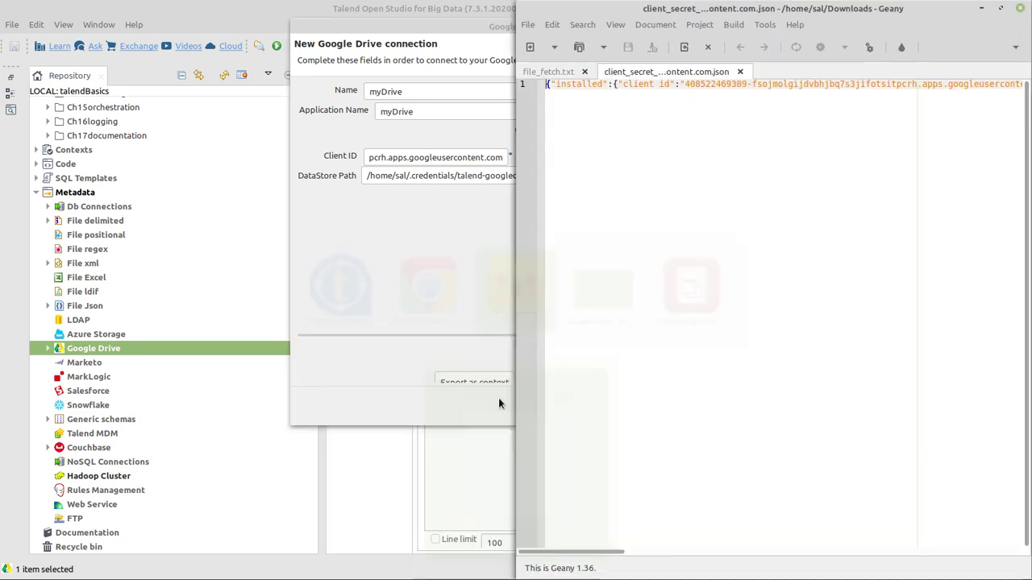
- Maximize Geany and select the client_secret value in the downloaded JSON file
{"action": "double_click", "coordinate": [716, 10]}
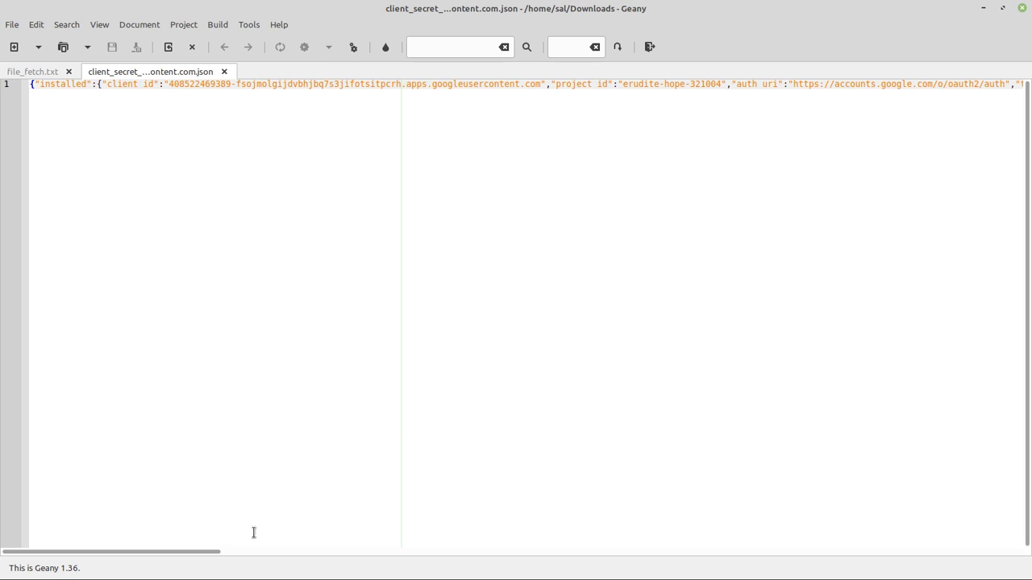
{"action": "scroll", "coordinate": [248, 553], "scroll_direction": "right", "scroll_amount": 3}
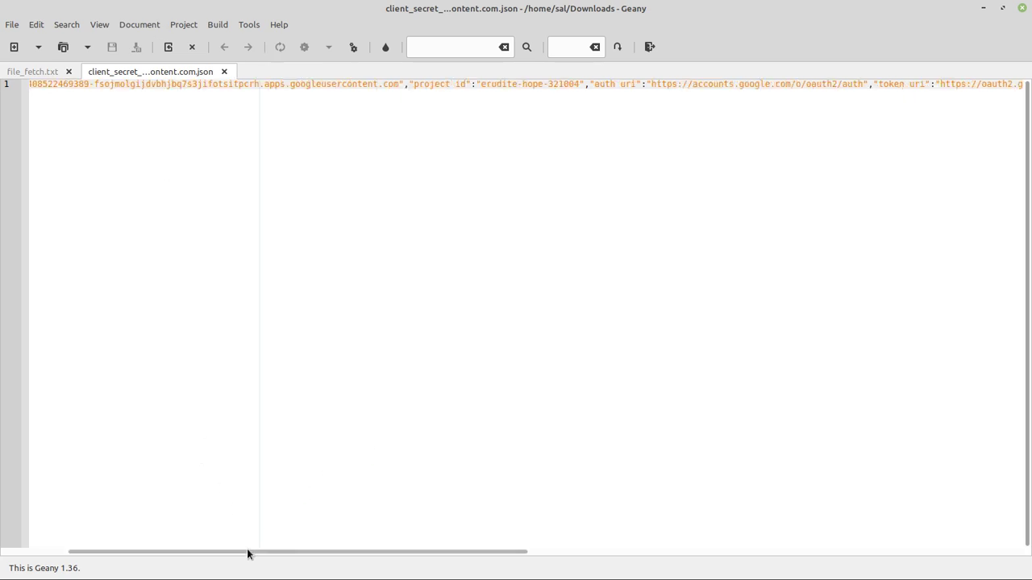
{"action": "left_click_drag", "start_coordinate": [249, 553], "coordinate": [741, 576]}
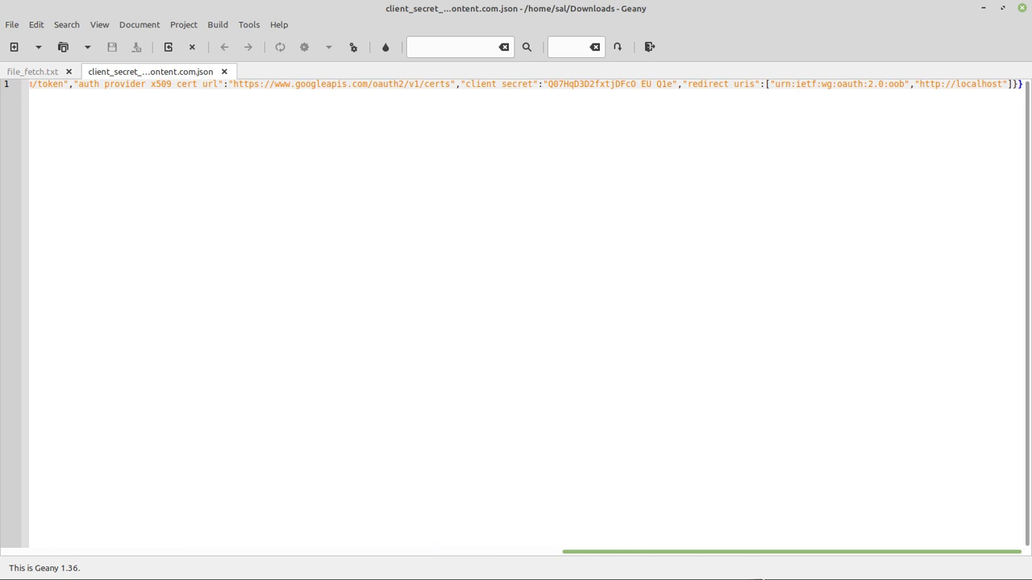
{"action": "left_click_drag", "start_coordinate": [546, 86], "coordinate": [172, 85]}
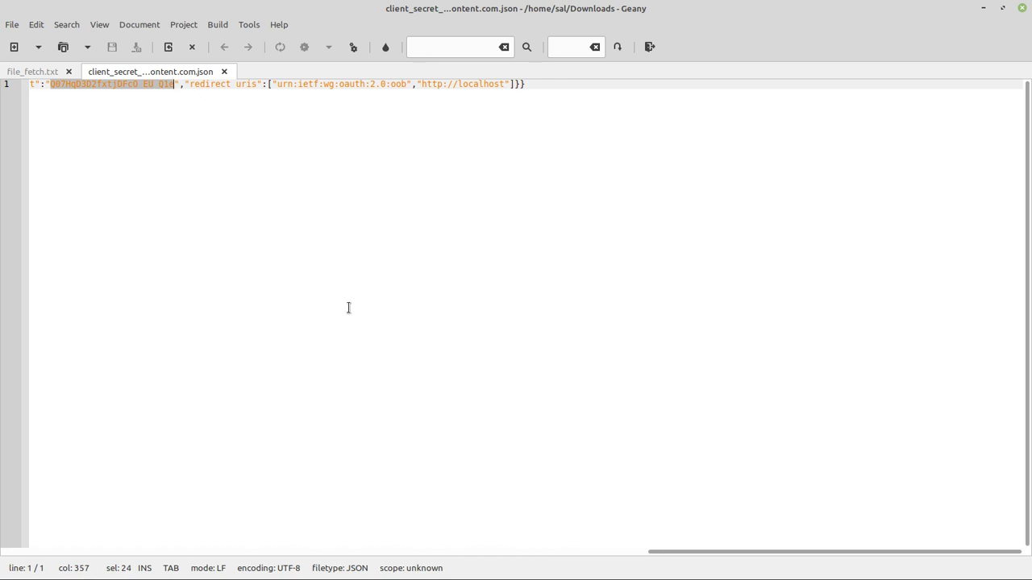
- Paste the client secret into Talend's Client Secret field and test the Google Drive connection
{"action": "key", "text": "alt+Tab"}
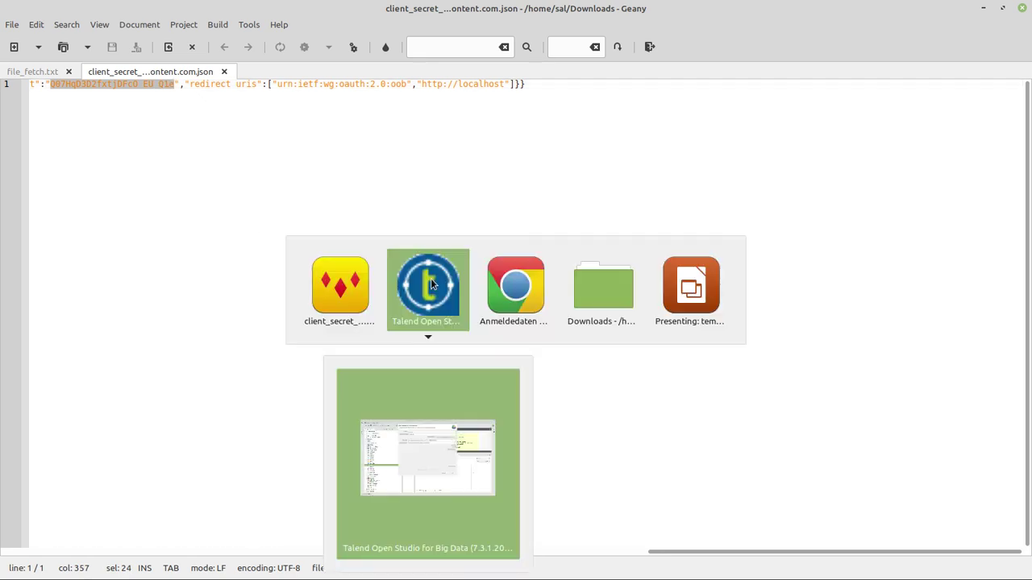
{"action": "key", "text": "ctrl+v"}
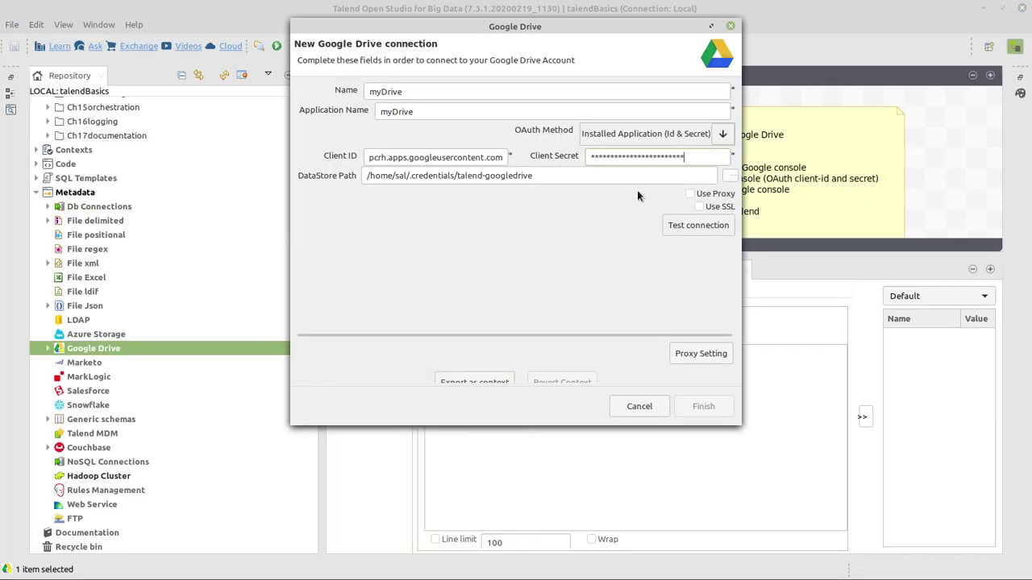
{"action": "left_click", "coordinate": [691, 226]}
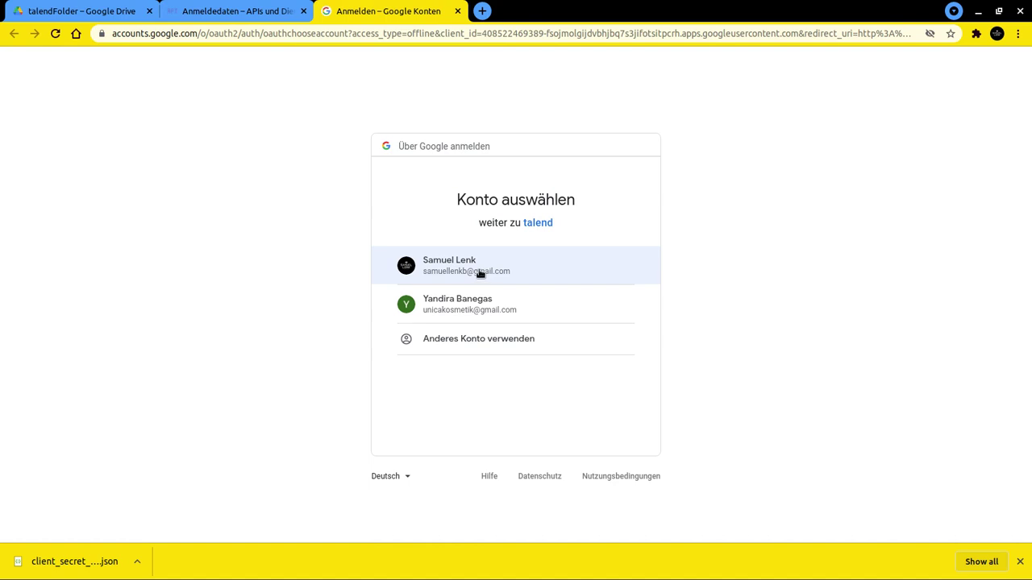
- Choose the Google account and proceed past the unverified-app warning via 'talend öffnen (unsicher)'
{"action": "left_click", "coordinate": [468, 266]}
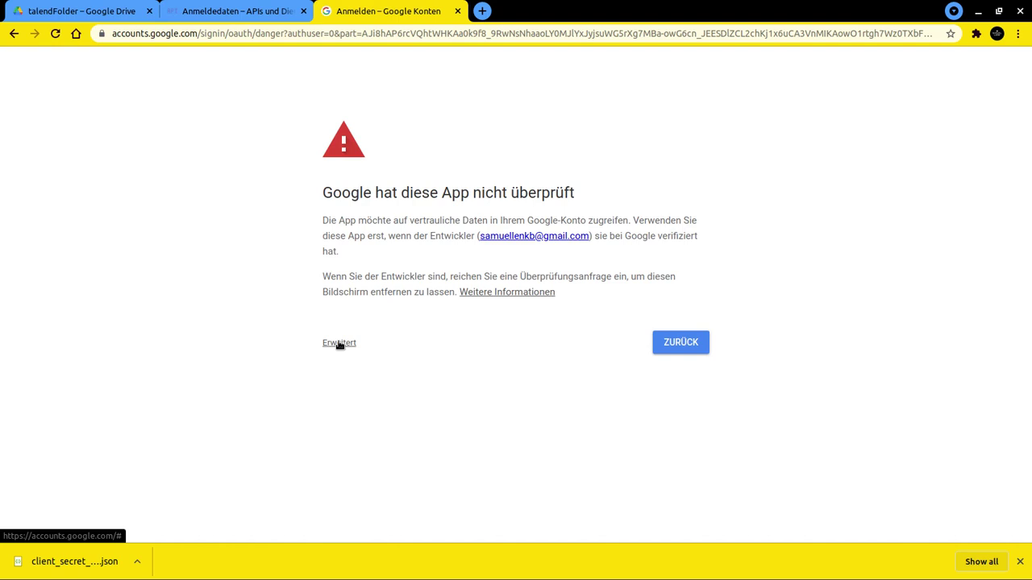
{"action": "left_click", "coordinate": [339, 344]}
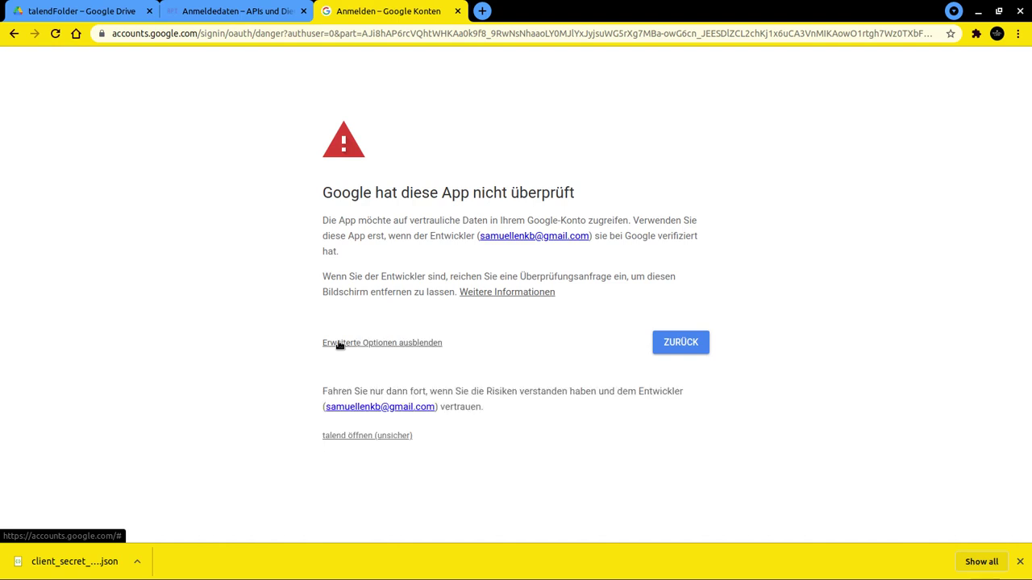
{"action": "left_click", "coordinate": [357, 436]}
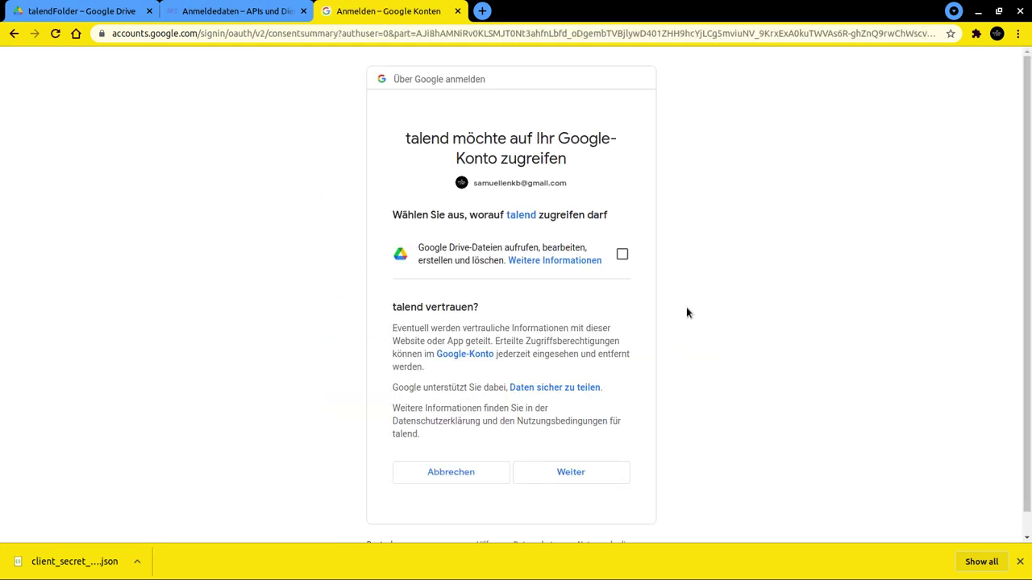
- Grant talend permission to view, edit, create and delete Google Drive files, then continue
{"action": "scroll", "coordinate": [687, 313], "scroll_direction": "down", "scroll_amount": 1}
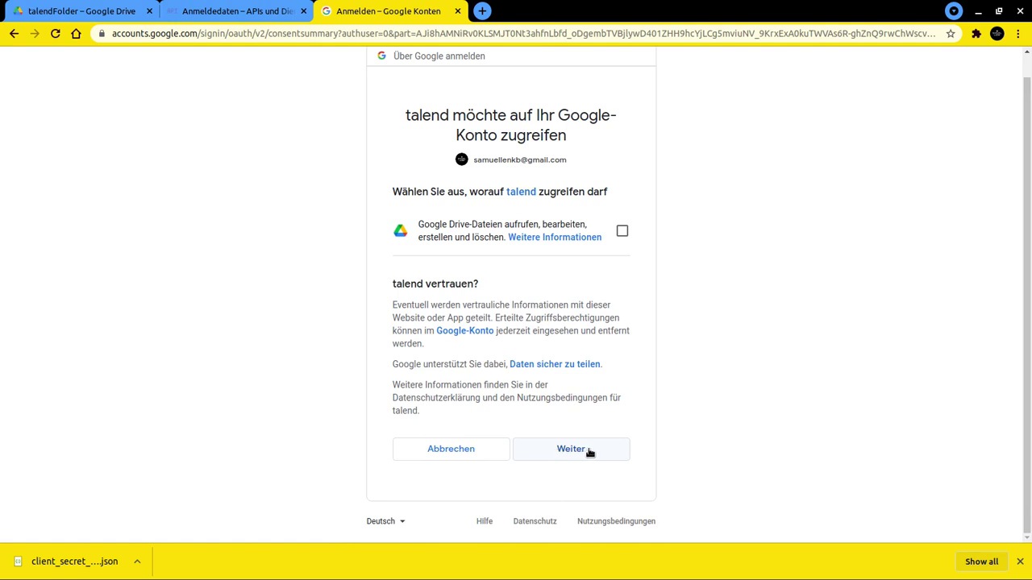
{"action": "left_click", "coordinate": [622, 234]}
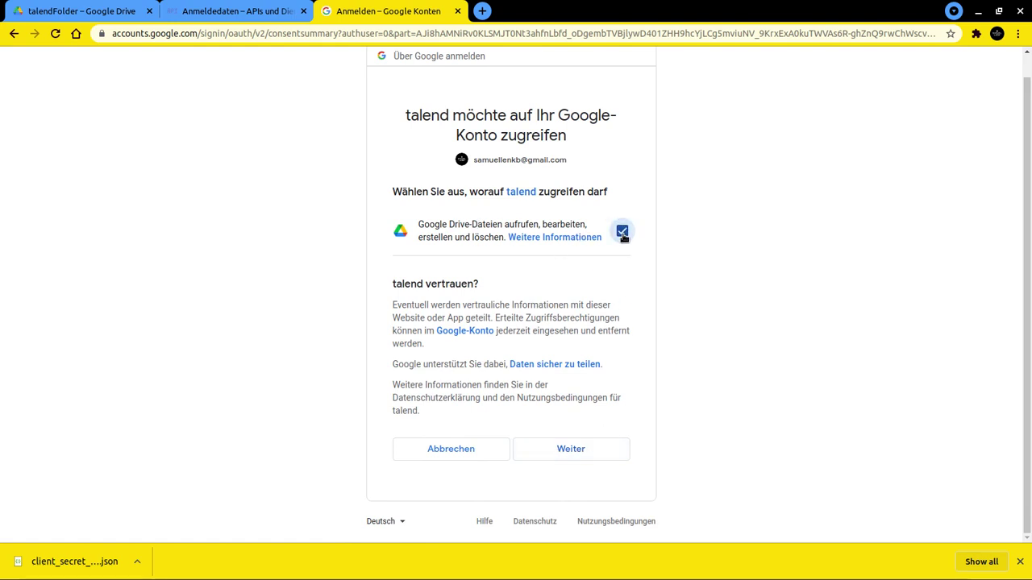
{"action": "left_click", "coordinate": [586, 450]}
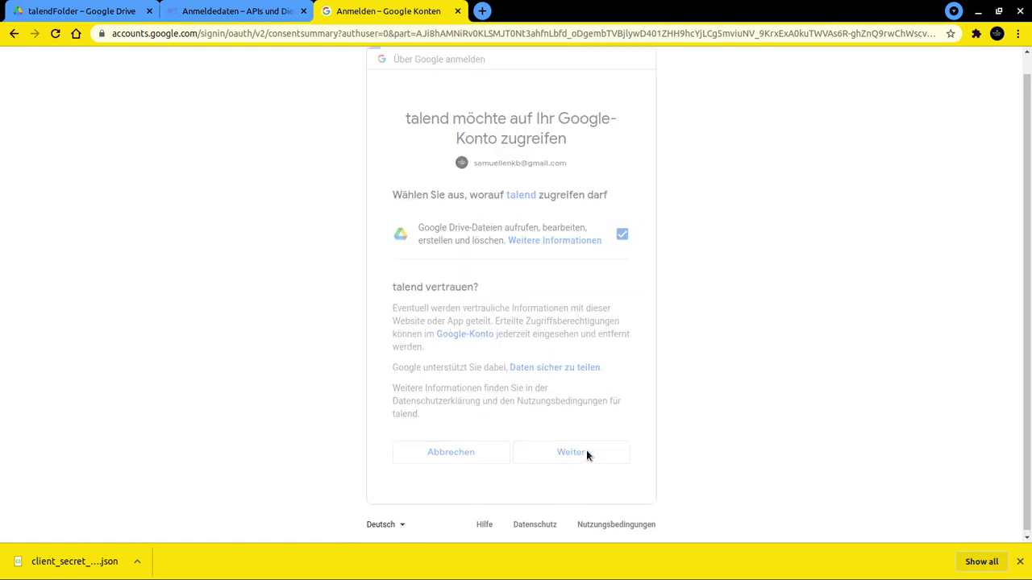